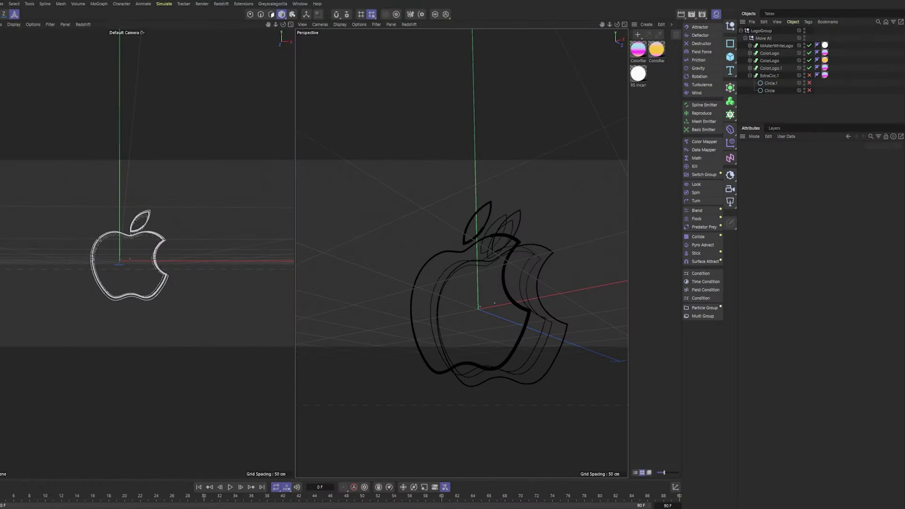
# - Scrub through the Apple Glowtime logo animation loop in Media Player to study the reference motion
pyautogui.moveTo(904, 26); pyautogui.dragTo(231, 9)
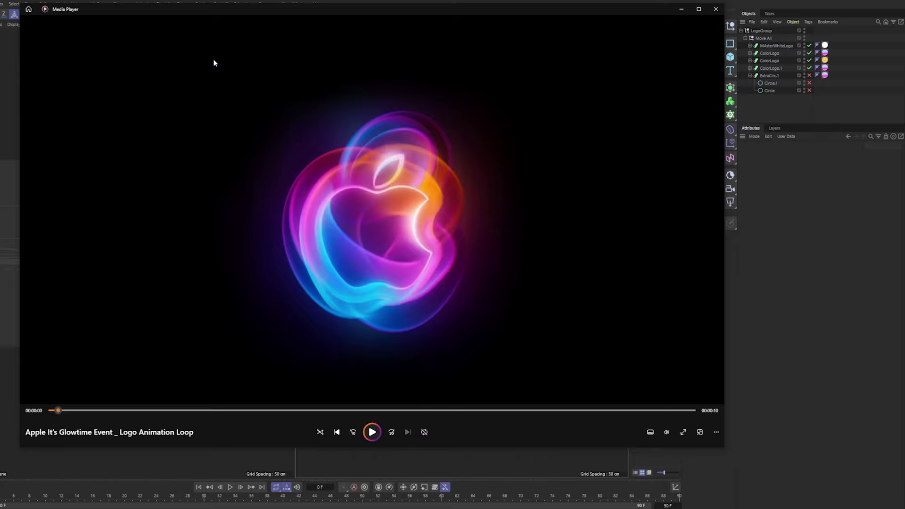
pyautogui.moveTo(174, 10); pyautogui.dragTo(201, 21)
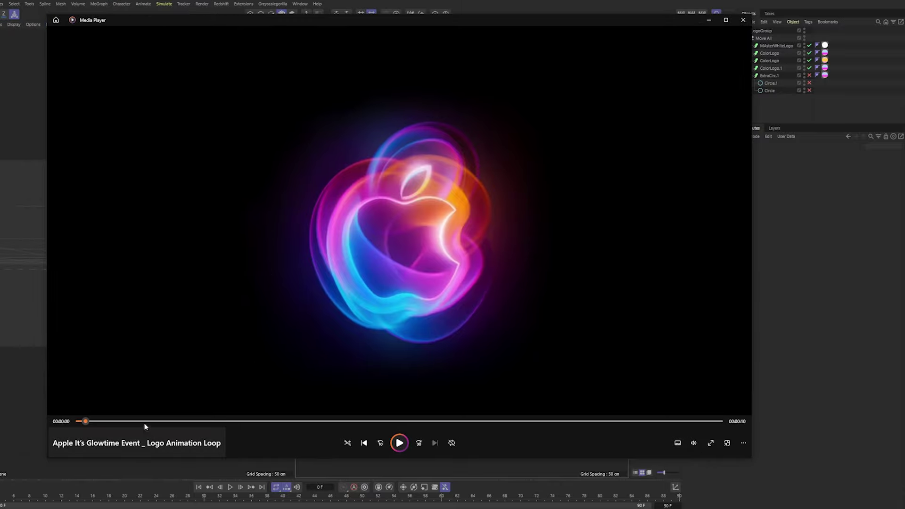
pyautogui.moveTo(274, 27); pyautogui.dragTo(256, 31)
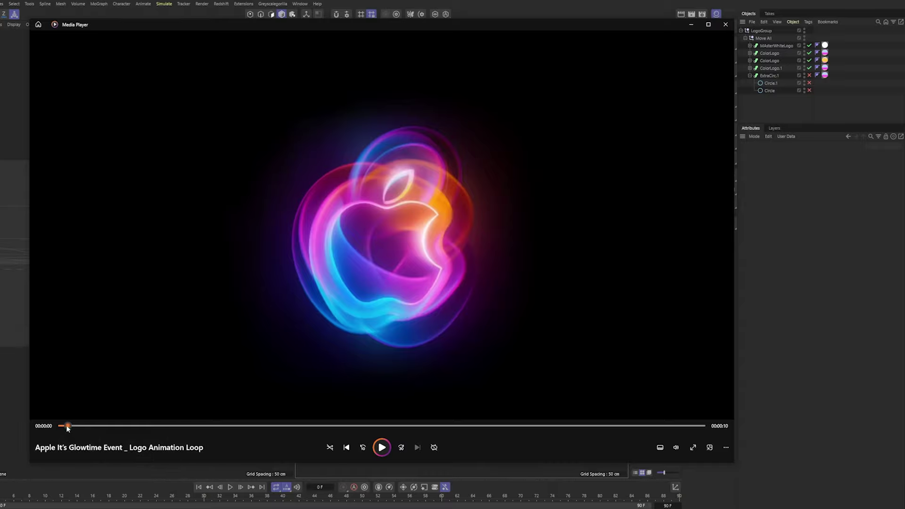
pyautogui.moveTo(70, 426); pyautogui.dragTo(364, 390)
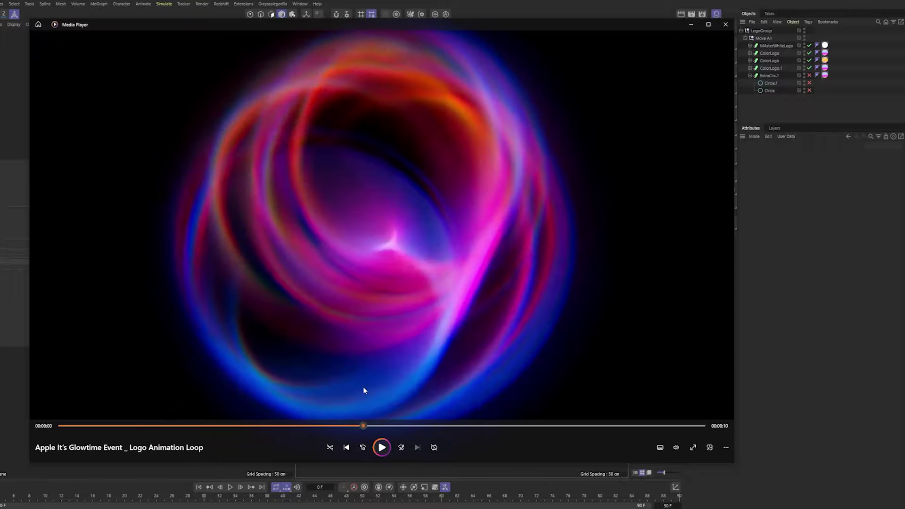
pyautogui.moveTo(362, 426); pyautogui.dragTo(759, 409)
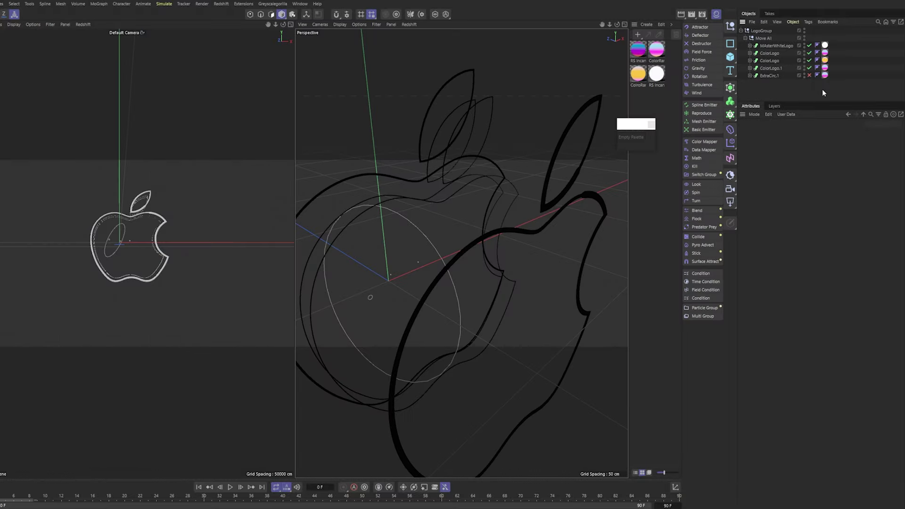
# - Examine the stacked logo outlines in perspective, expanding the ColorLogo.1 sweep and selecting its Circle.1 profile
pyautogui.scroll(-4, 477, 155)
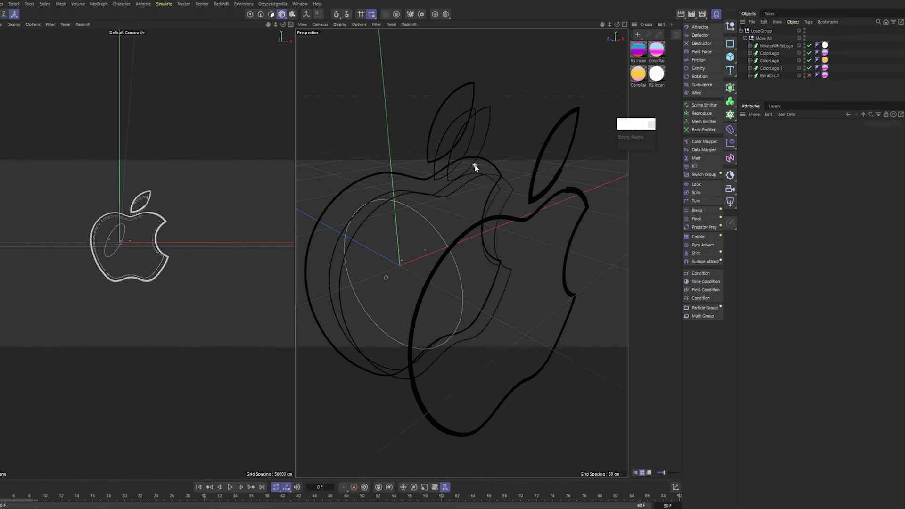
pyautogui.click(536, 187)
pyautogui.moveTo(453, 173)
pyautogui.keyDown('alt'); pyautogui.mouseDown()
pyautogui.moveTo(466, 172)
pyautogui.moveTo(449, 172)
pyautogui.mouseUp(); pyautogui.keyUp('alt')
pyautogui.click(751, 69)
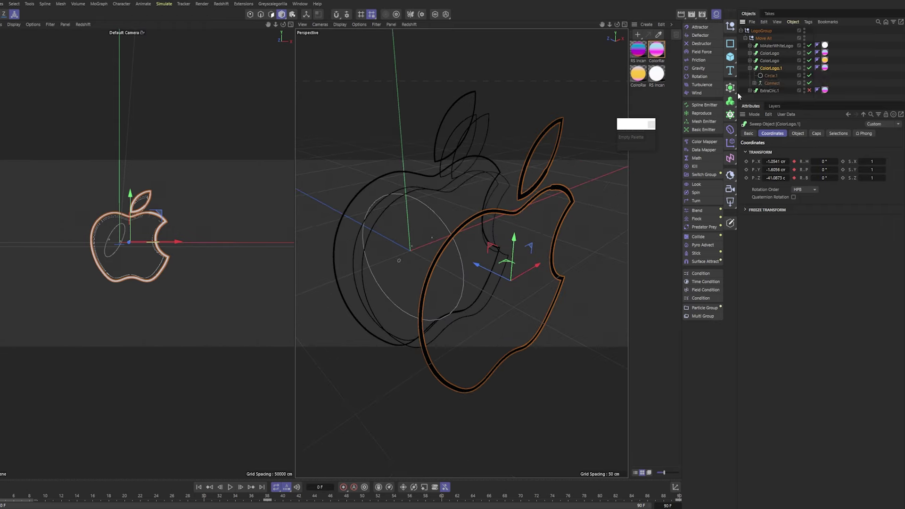
pyautogui.click(771, 76)
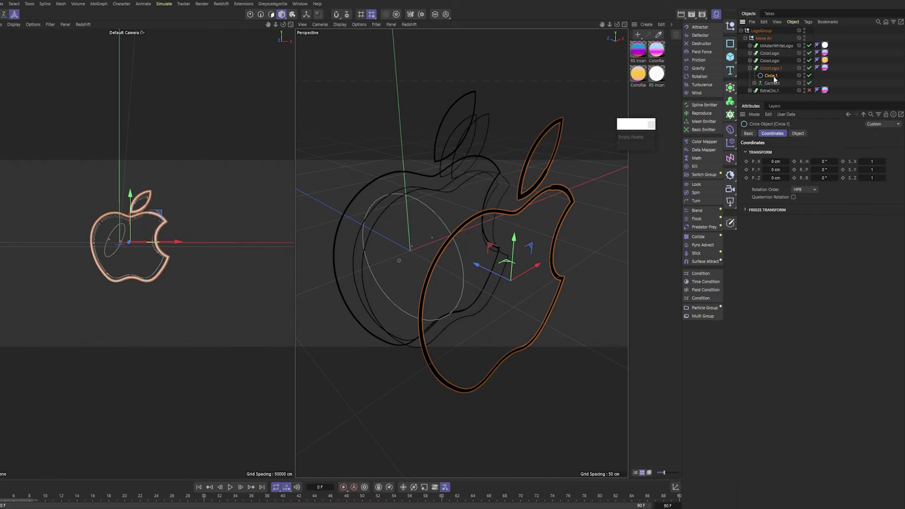
pyautogui.moveTo(434, 191)
pyautogui.keyDown('alt'); pyautogui.mouseDown()
pyautogui.moveTo(471, 177)
pyautogui.moveTo(422, 186)
pyautogui.mouseUp(); pyautogui.keyUp('alt')
pyautogui.keyDown('alt'); pyautogui.moveTo(422, 186); pyautogui.dragTo(469, 185, button='right'); pyautogui.keyUp('alt')
pyautogui.scroll(-5, 537, 186)
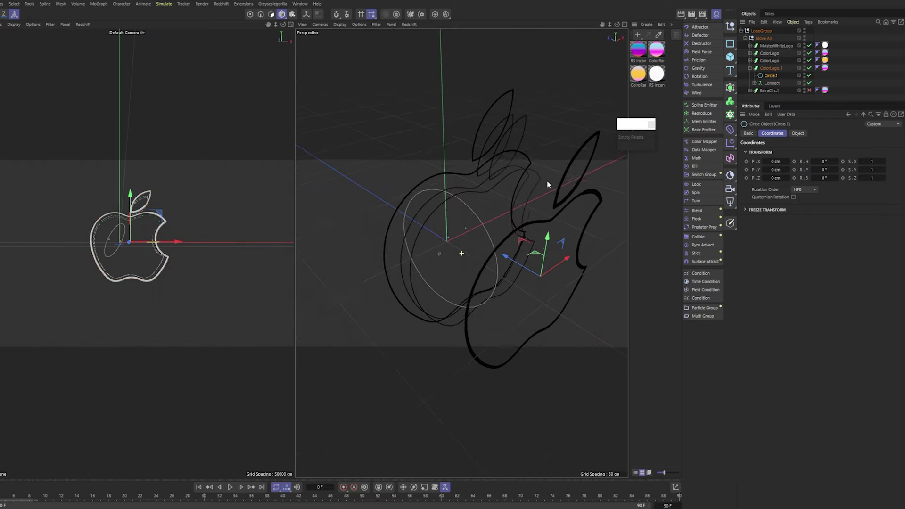
# - Raise the starting point of the Scale curve slightly in the ColorLogo.1 sweep's object properties
pyautogui.click(552, 194)
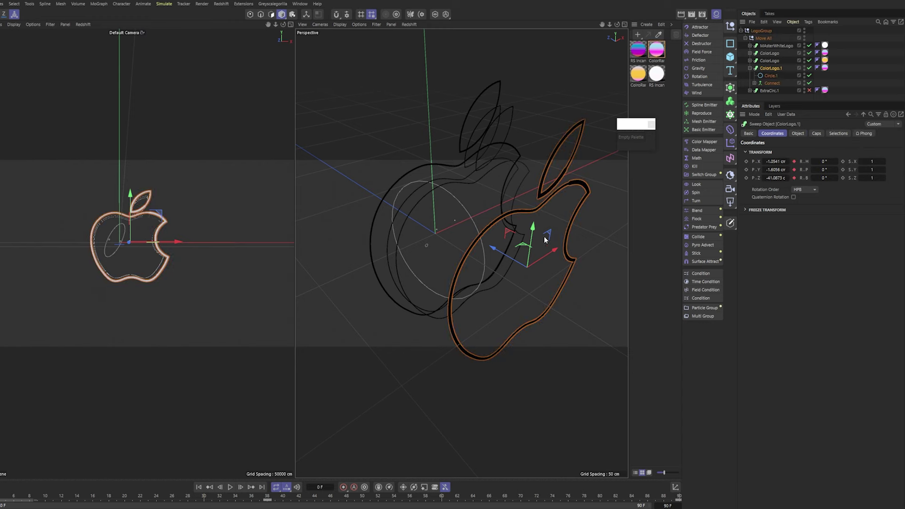
pyautogui.scroll(2, 532, 229)
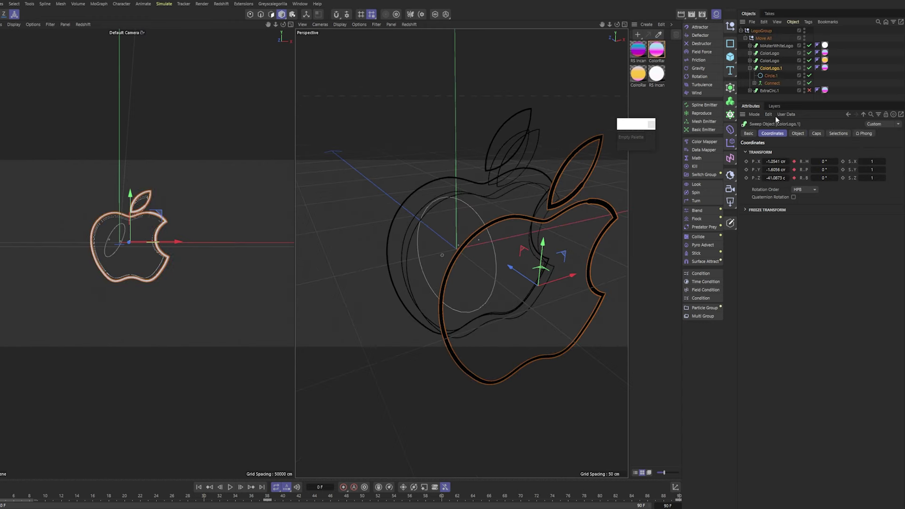
pyautogui.click(798, 133)
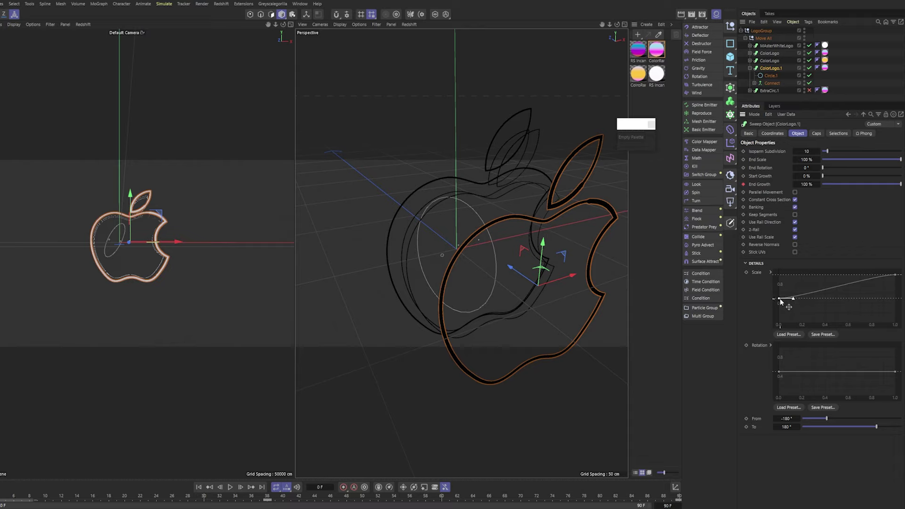
pyautogui.moveTo(780, 302)
pyautogui.mouseDown()
pyautogui.moveTo(781, 285)
pyautogui.moveTo(779, 307)
pyautogui.moveTo(781, 297)
pyautogui.mouseUp()
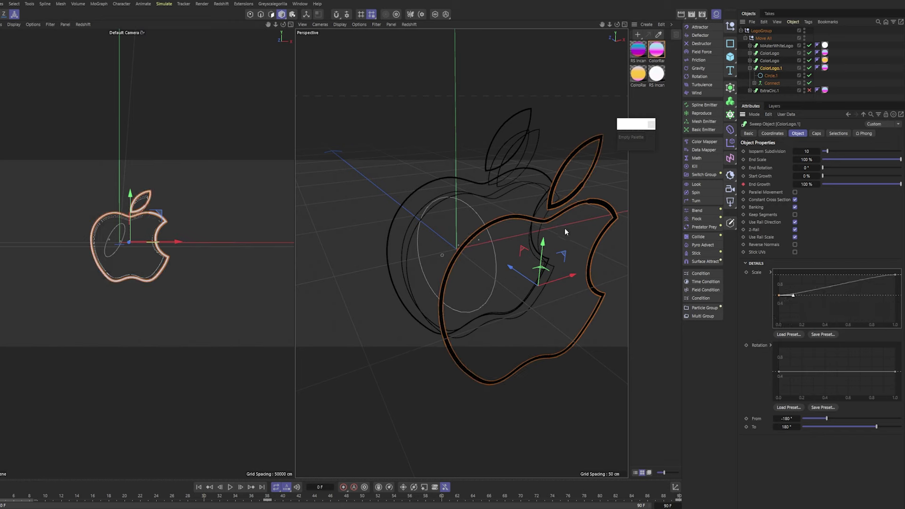
pyautogui.keyDown('alt'); pyautogui.moveTo(564, 228); pyautogui.dragTo(526, 227, button='right'); pyautogui.keyUp('alt')
pyautogui.keyDown('alt'); pyautogui.moveTo(526, 227); pyautogui.dragTo(512, 227, button='middle'); pyautogui.keyUp('alt')
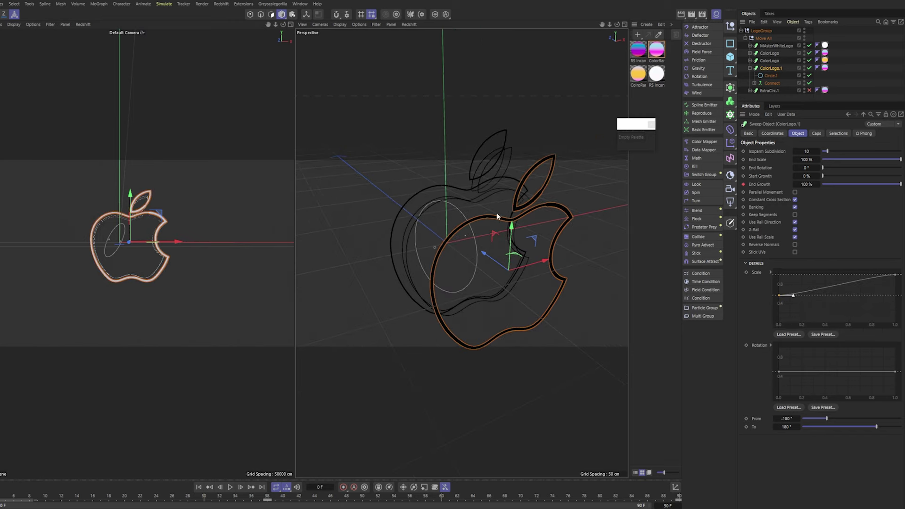
pyautogui.scroll(2, 497, 216)
pyautogui.keyDown('alt'); pyautogui.moveTo(496, 213); pyautogui.dragTo(530, 209); pyautogui.keyUp('alt')
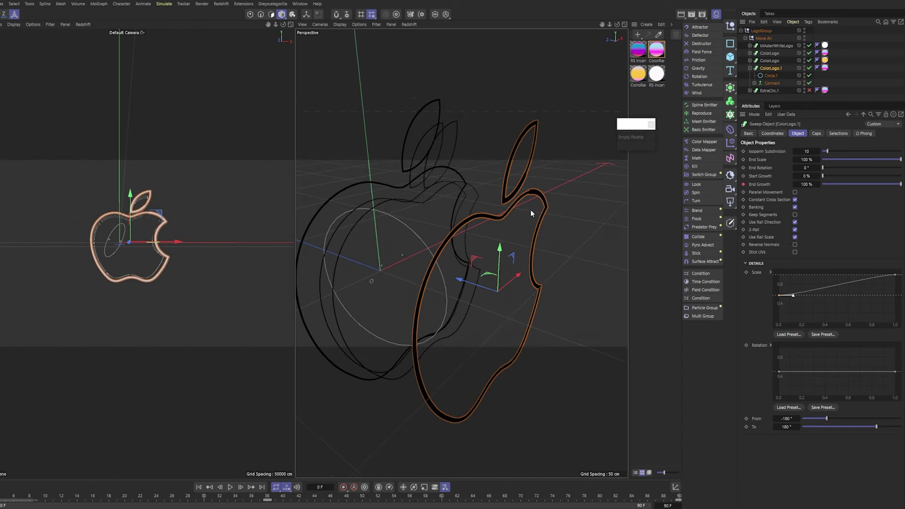
# - Check the material tag on ColorLogo.1 and create a new Redshift Incandescent material
pyautogui.click(825, 68)
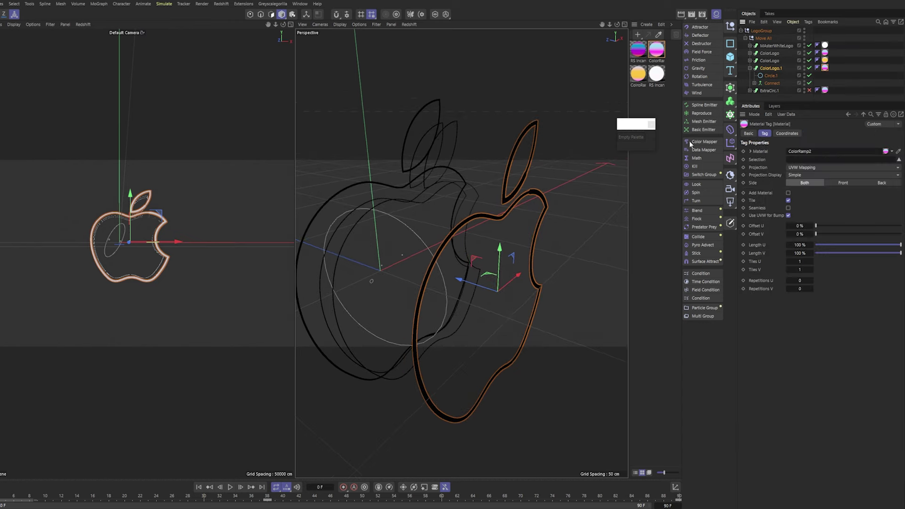
pyautogui.click(647, 24)
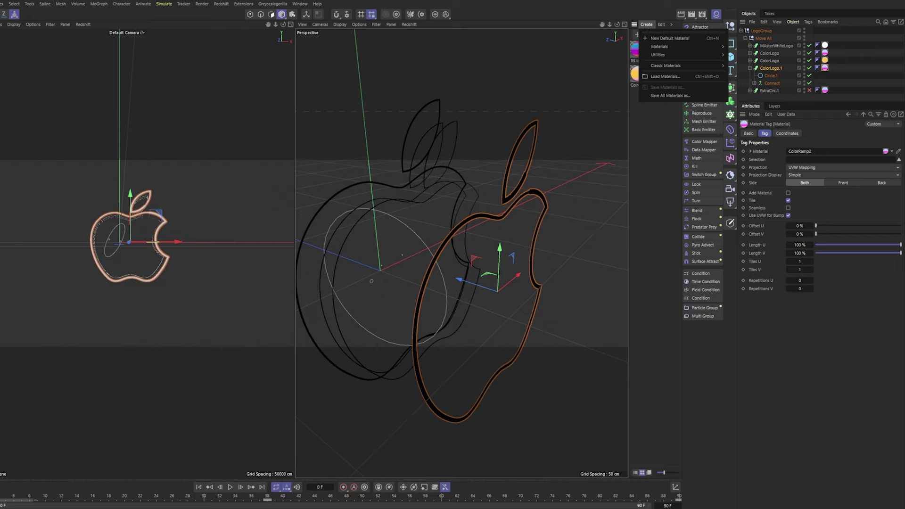
pyautogui.click(632, 33)
pyautogui.click(640, 33)
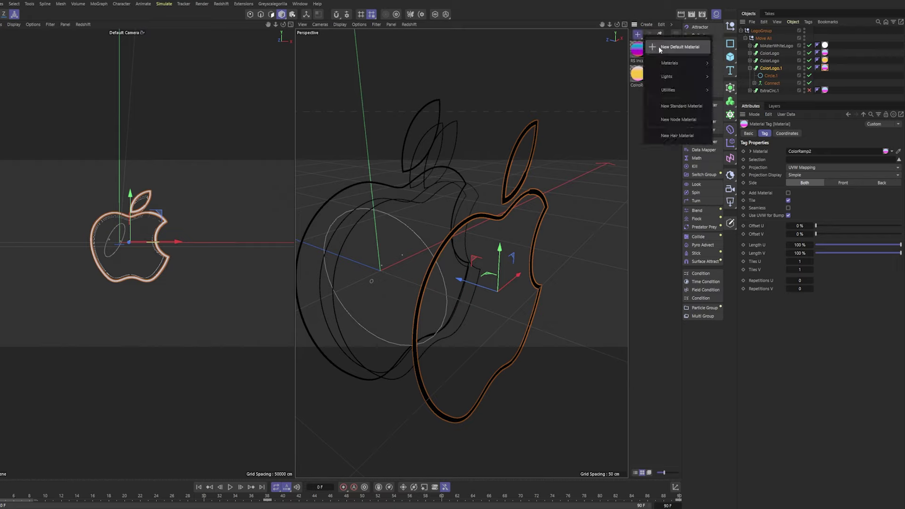
pyautogui.moveTo(670, 63)
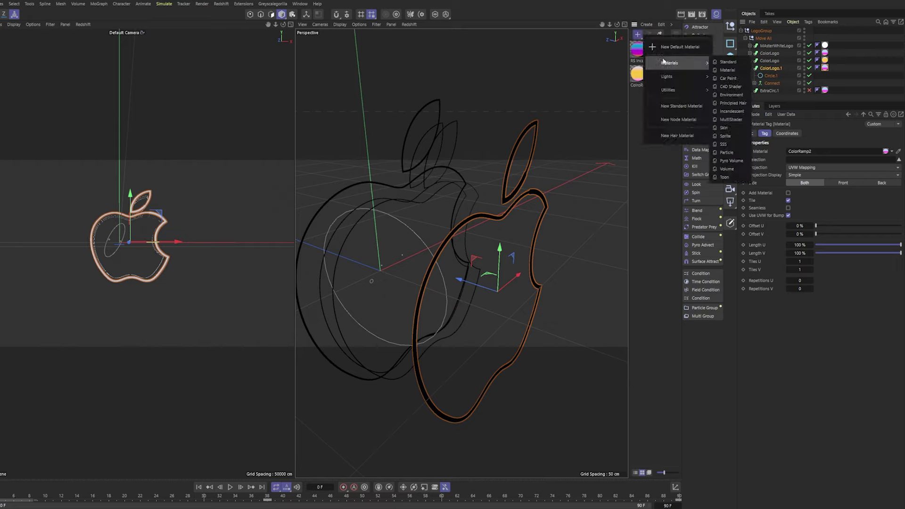
pyautogui.click(732, 111)
# - Open the new Incandescent material in the node editor and add a Ramp texture node
pyautogui.doubleClick(636, 50)
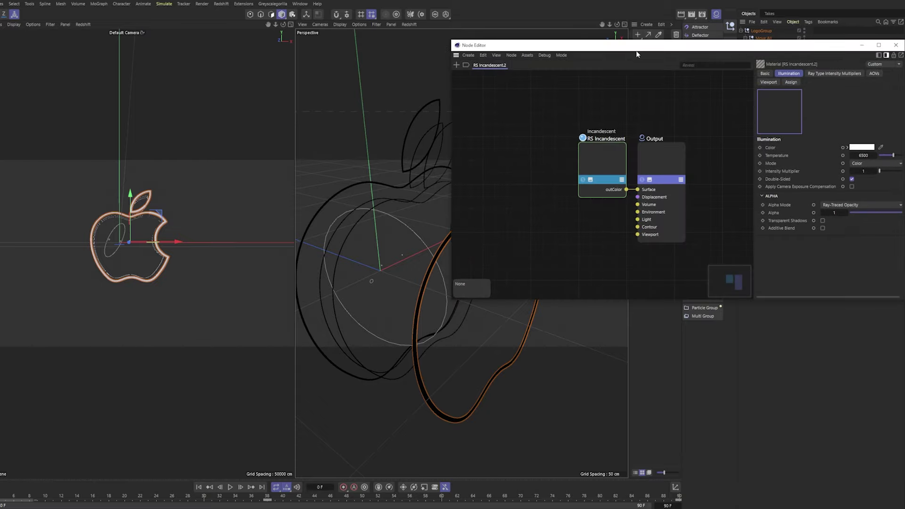
pyautogui.moveTo(623, 44); pyautogui.dragTo(531, 27)
pyautogui.doubleClick(427, 131)
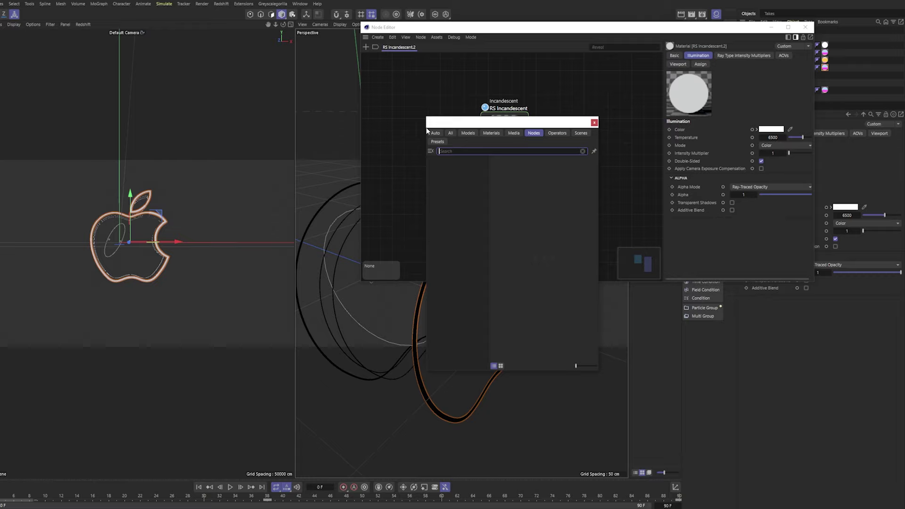
pyautogui.write('ra')
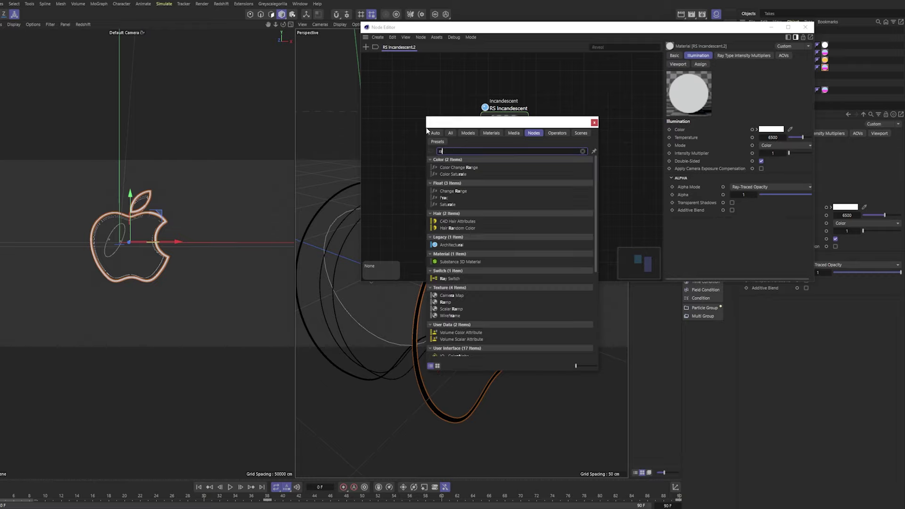
pyautogui.write('mp')
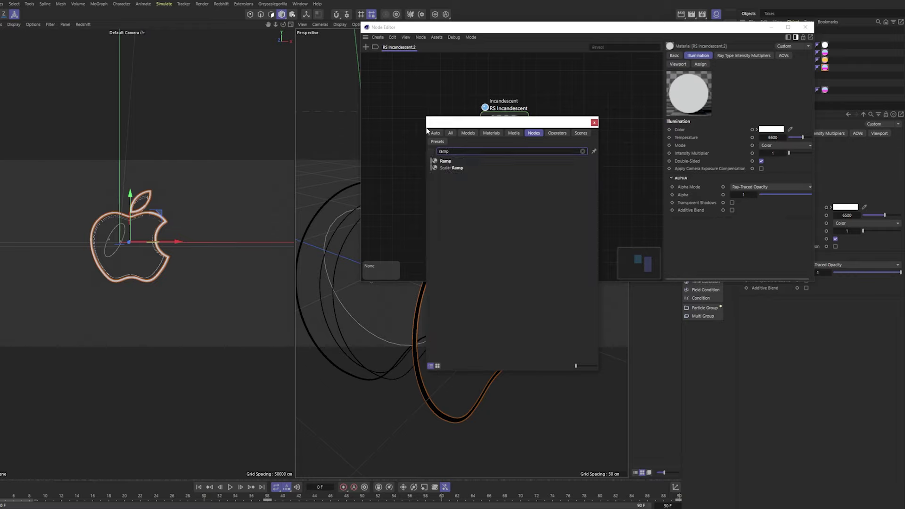
pyautogui.click(446, 161)
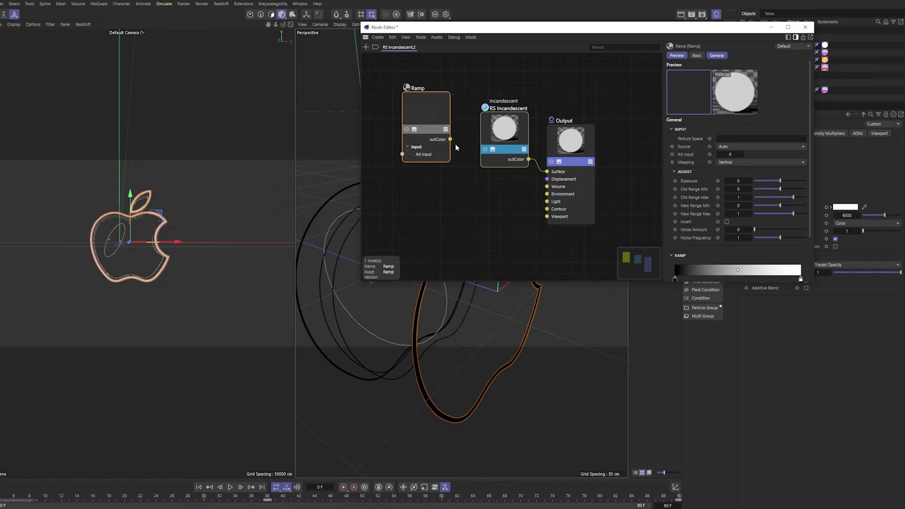
# - Connect the Ramp's outColor to the Illumination Color input of the RS Incandescent node
pyautogui.moveTo(451, 139); pyautogui.dragTo(491, 140)
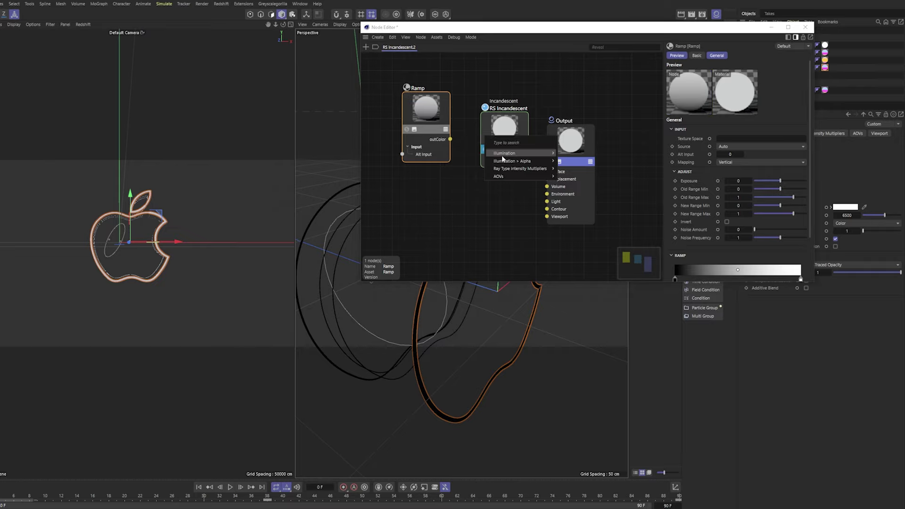
pyautogui.moveTo(503, 154)
pyautogui.click(576, 193)
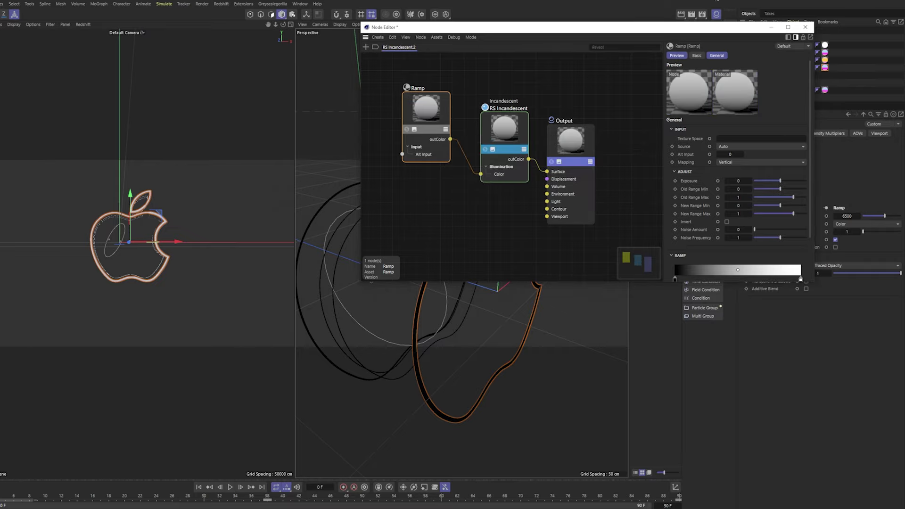
# - Load the Colors2 gradient preset into the Ramp node and close the node editor
pyautogui.moveTo(698, 36); pyautogui.dragTo(547, 13)
pyautogui.scroll(-2, 604, 186)
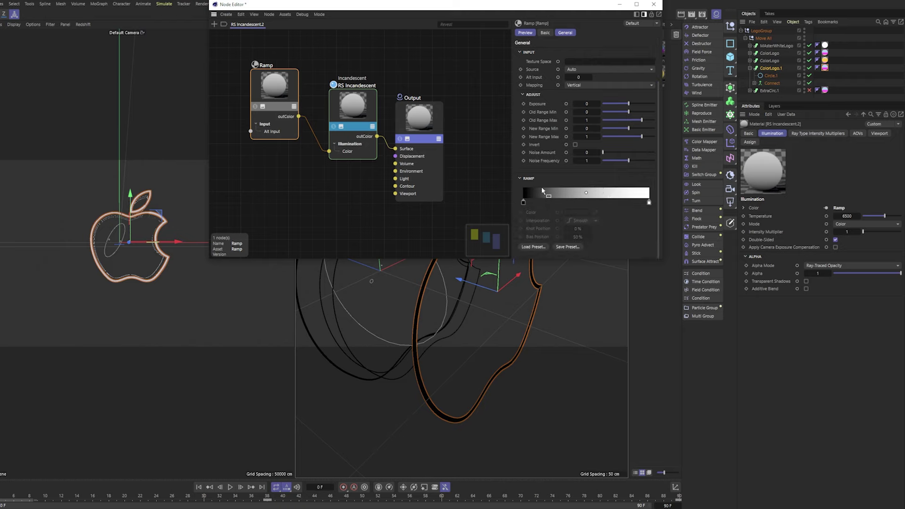
pyautogui.click(532, 247)
pyautogui.moveTo(601, 244); pyautogui.dragTo(414, 59)
pyautogui.scroll(-3, 434, 219)
pyautogui.scroll(-5, 435, 219)
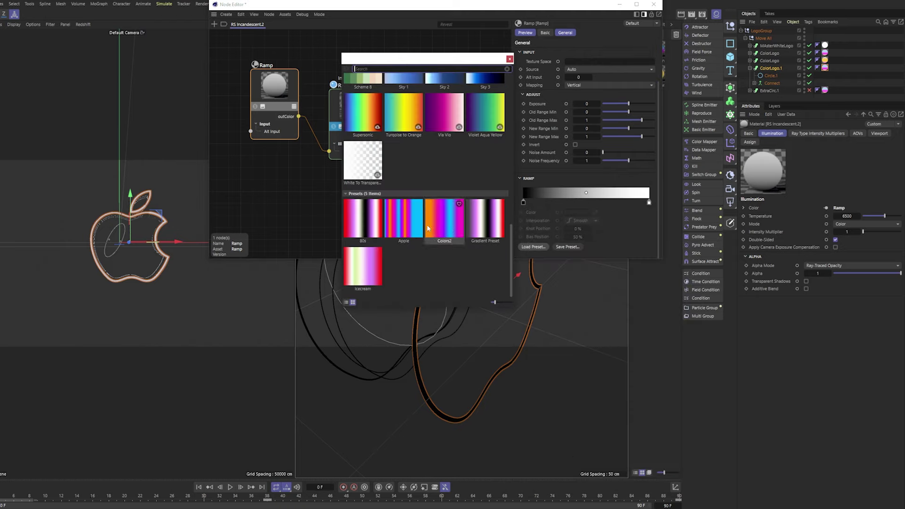
pyautogui.doubleClick(442, 228)
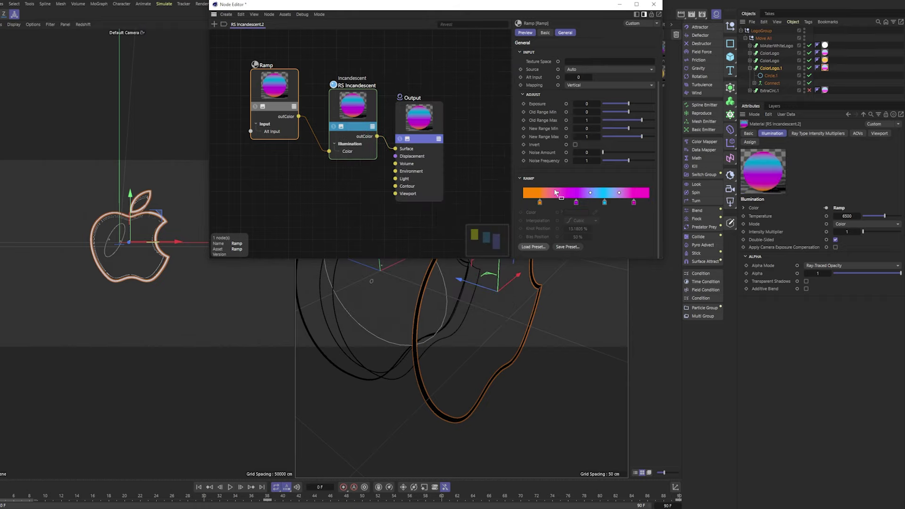
pyautogui.moveTo(489, 8); pyautogui.dragTo(389, 3)
pyautogui.click(554, 4)
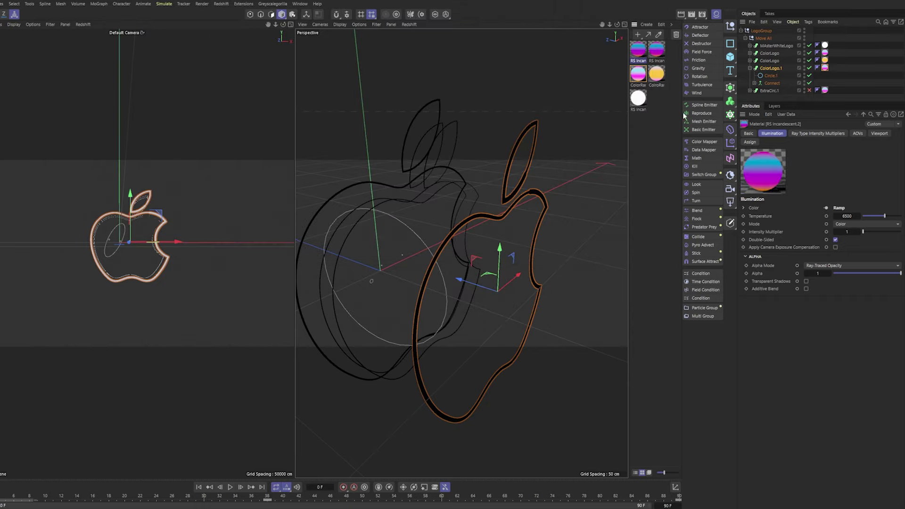
# - Inspect the ramp node setups of ColorRamp1 and RS Incandescent.1, and view the whole logo in the render preview
pyautogui.doubleClick(651, 75)
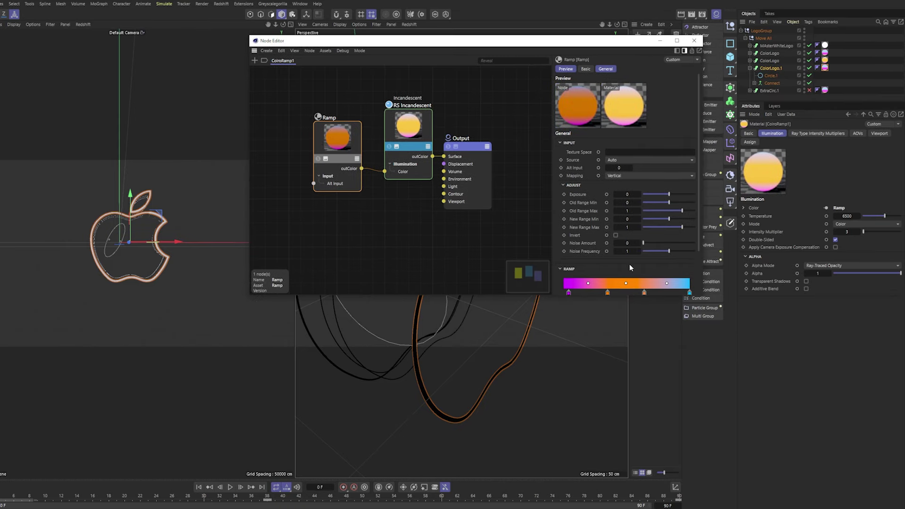
pyautogui.click(694, 40)
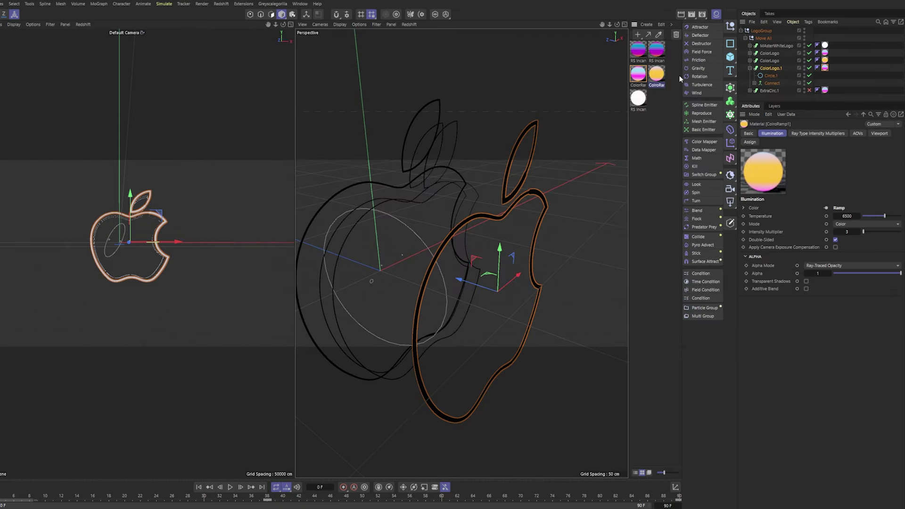
pyautogui.doubleClick(657, 49)
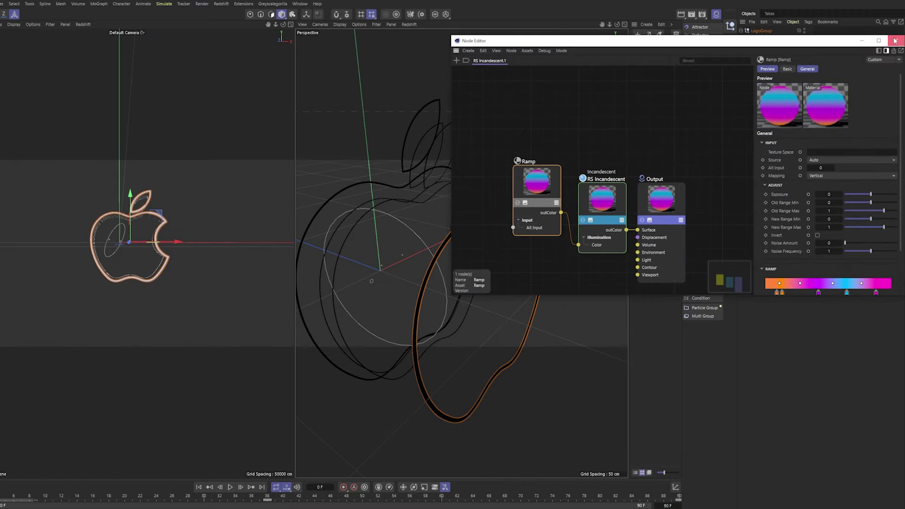
pyautogui.click(896, 40)
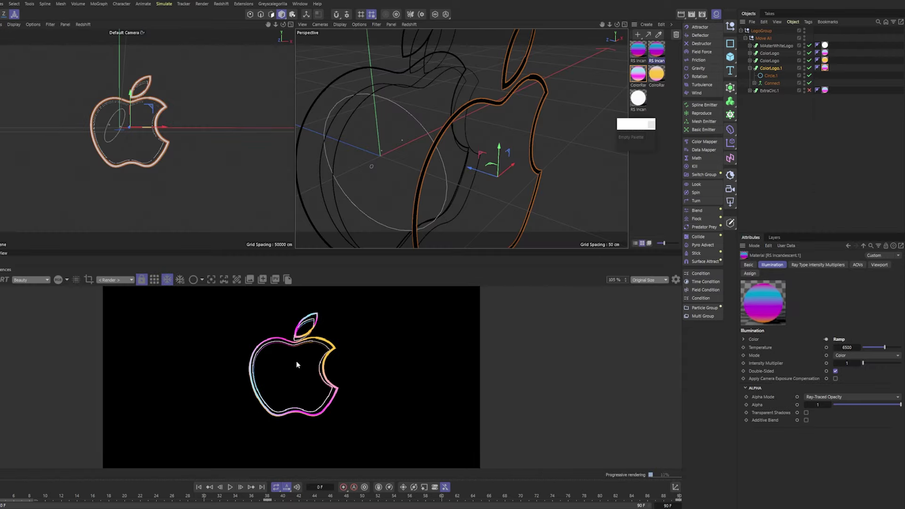
pyautogui.scroll(-1, 297, 364)
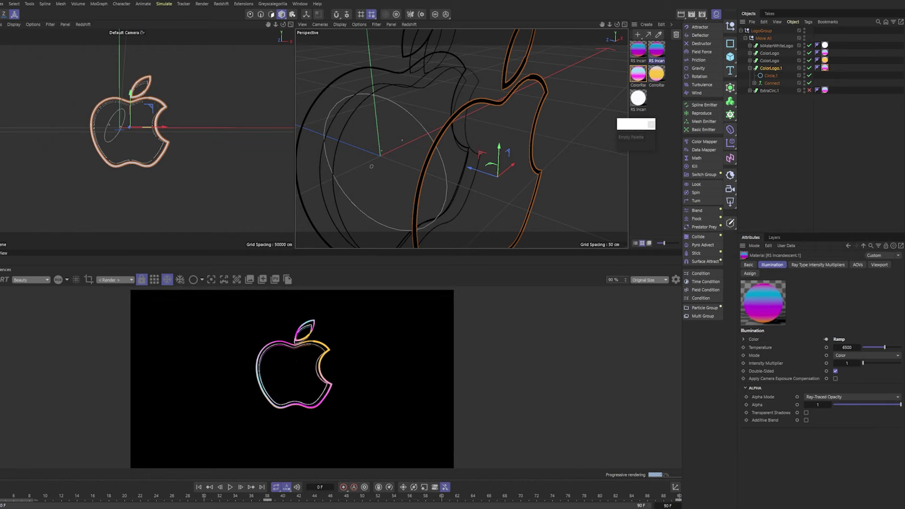
# - Scrub and play back the logo animation, and collapse the Move All group
pyautogui.moveTo(0, 496); pyautogui.dragTo(78, 494)
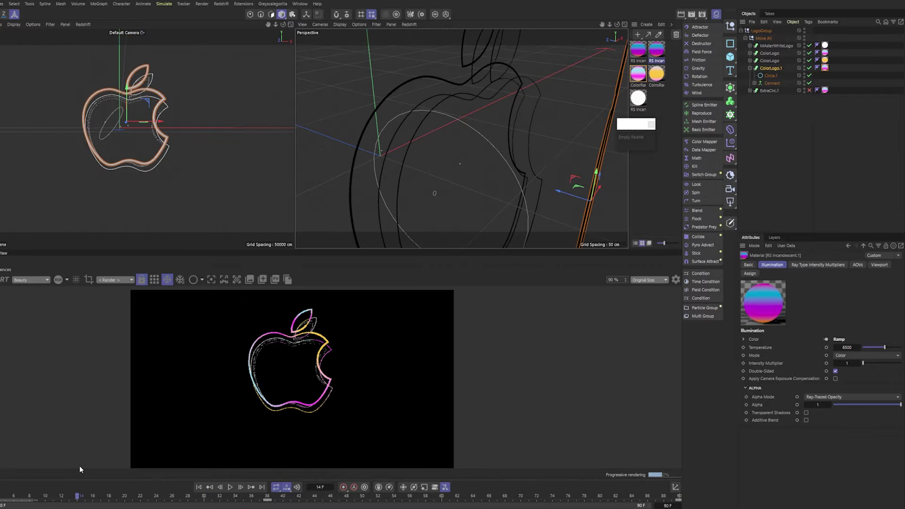
pyautogui.press('F8')
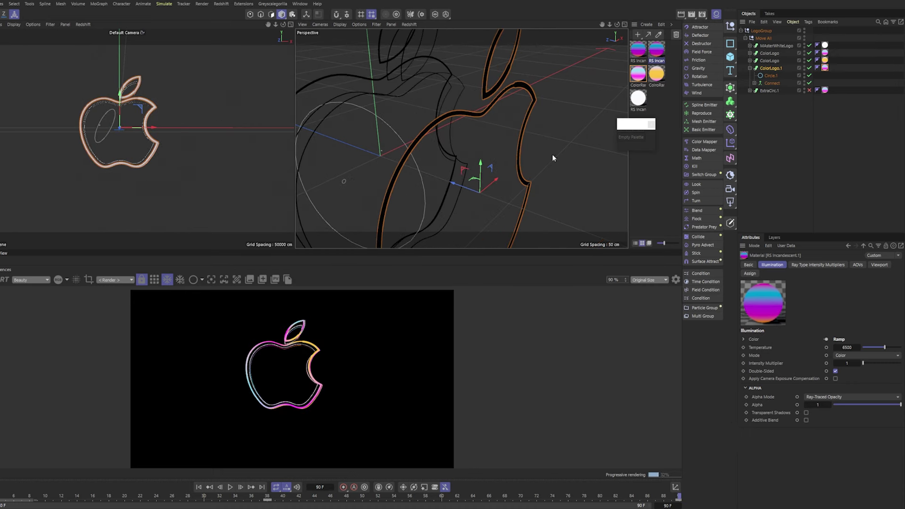
pyautogui.click(745, 38)
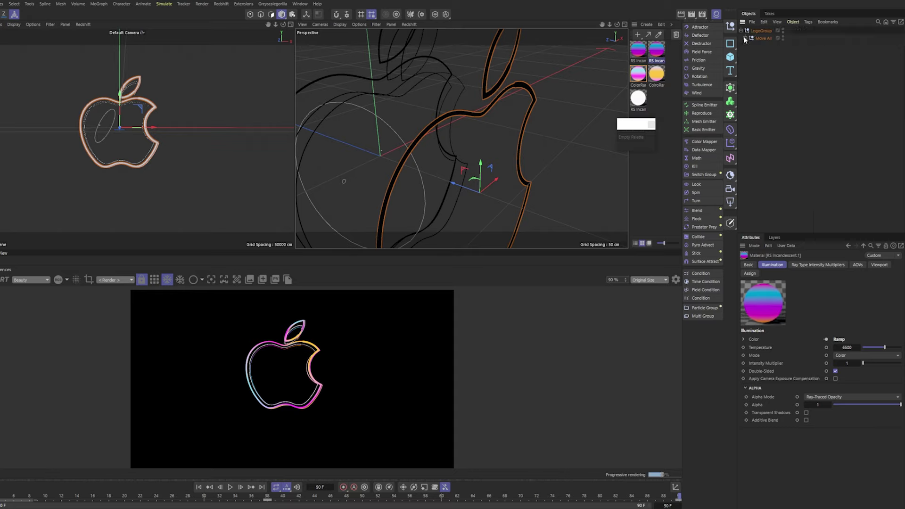
# - Add a Redshift camera to the scene and look through it
pyautogui.click(736, 192)
pyautogui.click(753, 201)
pyautogui.click(788, 30)
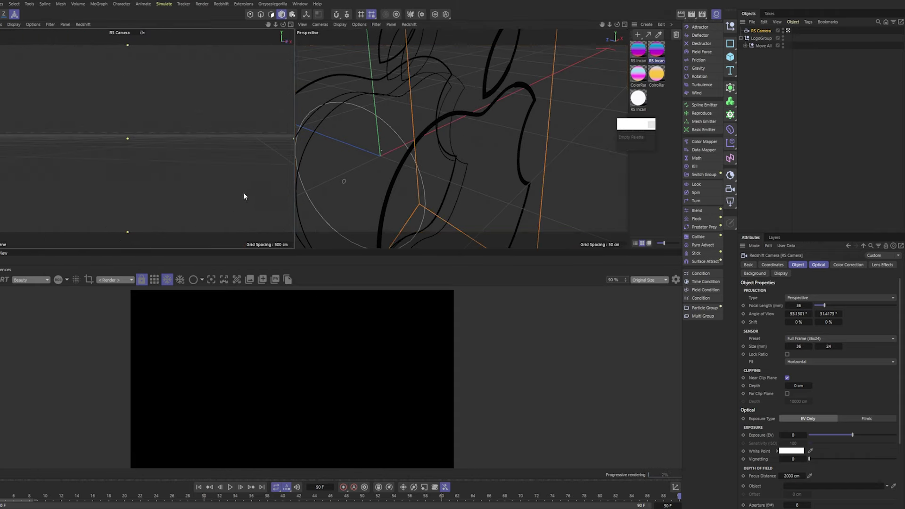
# - Frame the whole Apple logo near the centre of the RS Camera view
pyautogui.click(458, 117)
pyautogui.press('s')
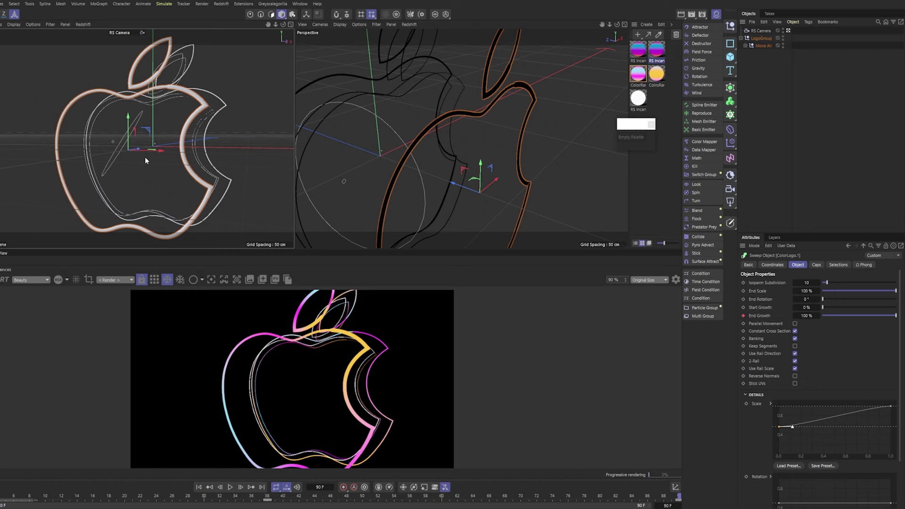
pyautogui.keyDown('alt'); pyautogui.moveTo(146, 157); pyautogui.dragTo(167, 156); pyautogui.keyUp('alt')
pyautogui.scroll(-3, 163, 154)
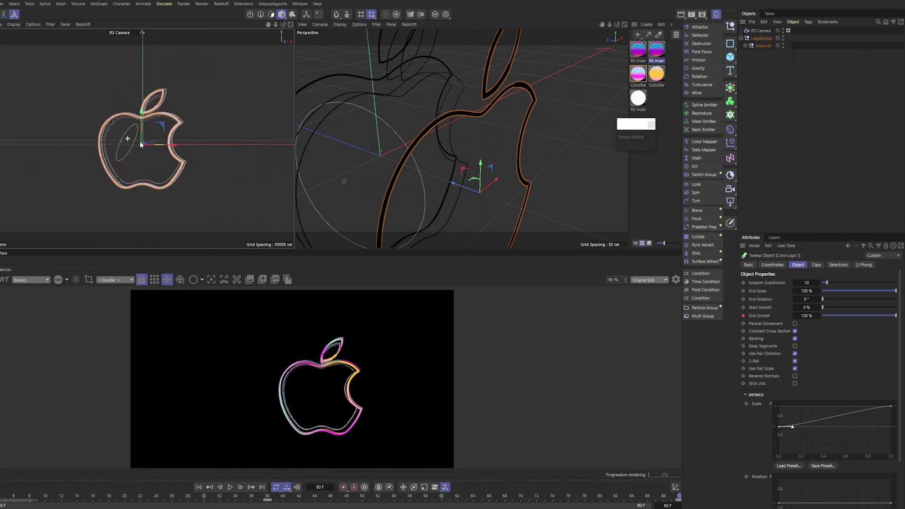
pyautogui.keyDown('alt'); pyautogui.moveTo(140, 141); pyautogui.dragTo(138, 142); pyautogui.keyUp('alt')
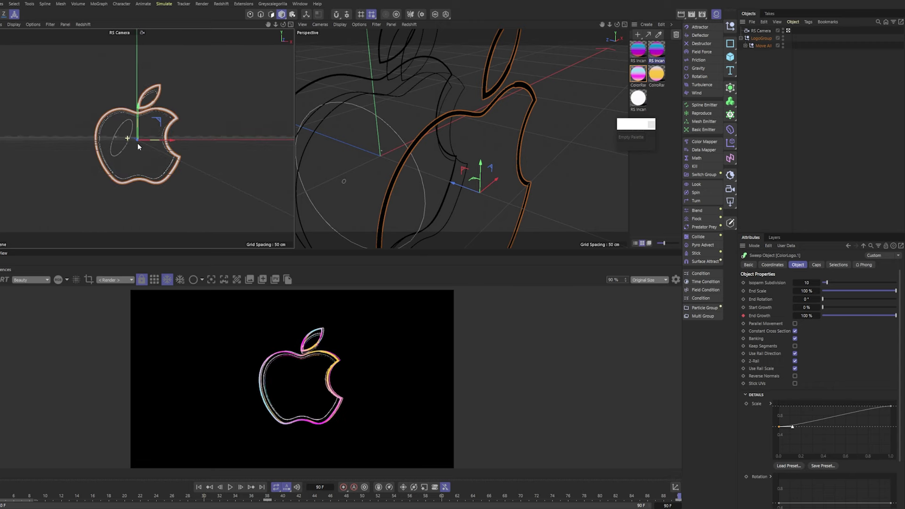
# - Set the RS Camera's heading and pitch rotation to 0°
pyautogui.click(769, 31)
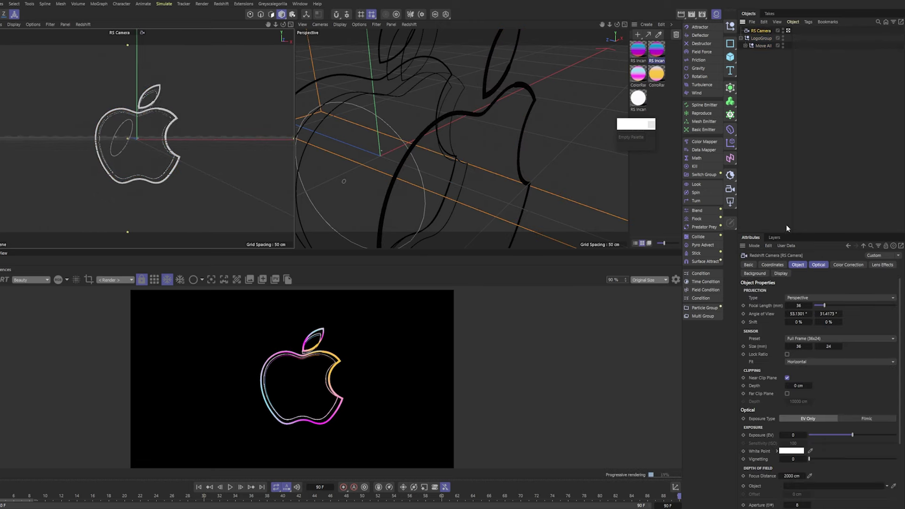
pyautogui.click(778, 265)
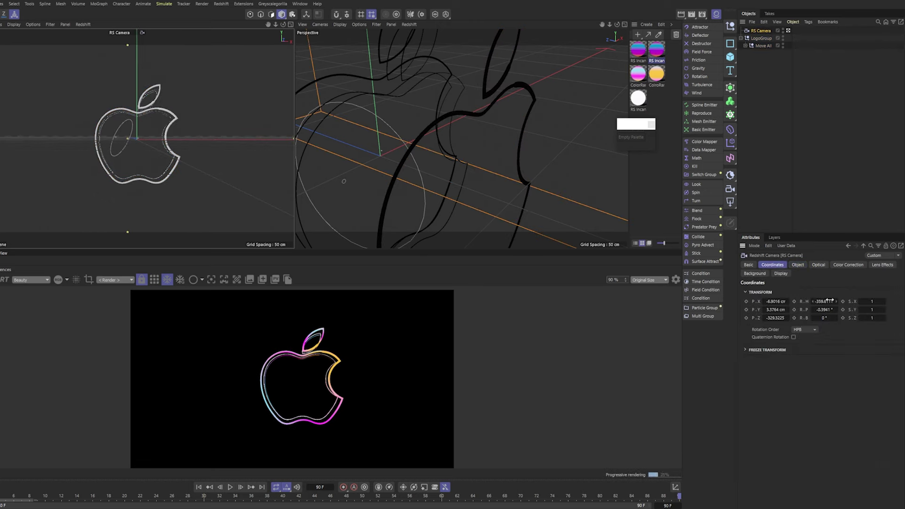
pyautogui.click(827, 301)
pyautogui.write('0')
pyautogui.press('Tab')
pyautogui.write('0')
pyautogui.press('Return')
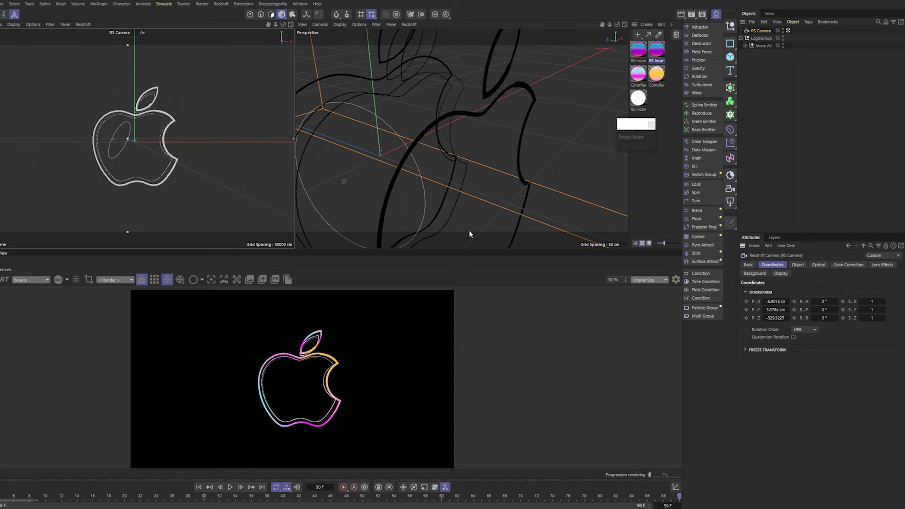
# - Check the camera's placement against the MAsterWhiteLogo sweep in the Move All group, and view the Glowtime reference video
pyautogui.click(746, 46)
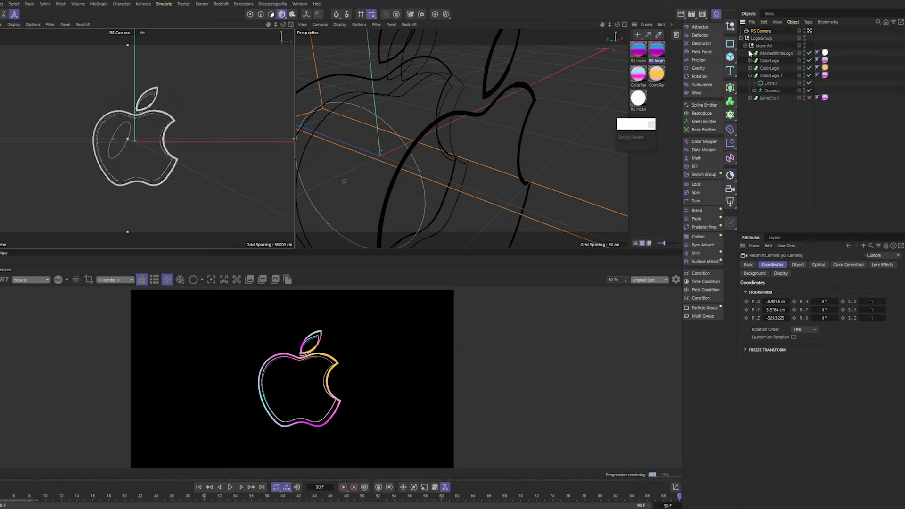
pyautogui.scroll(-10, 463, 168)
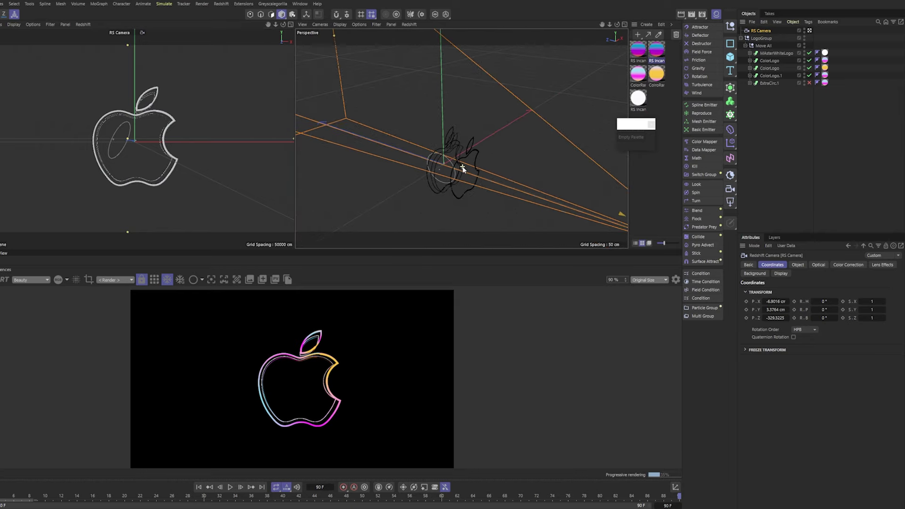
pyautogui.moveTo(463, 168); pyautogui.dragTo(481, 112, button='middle')
pyautogui.click(772, 53)
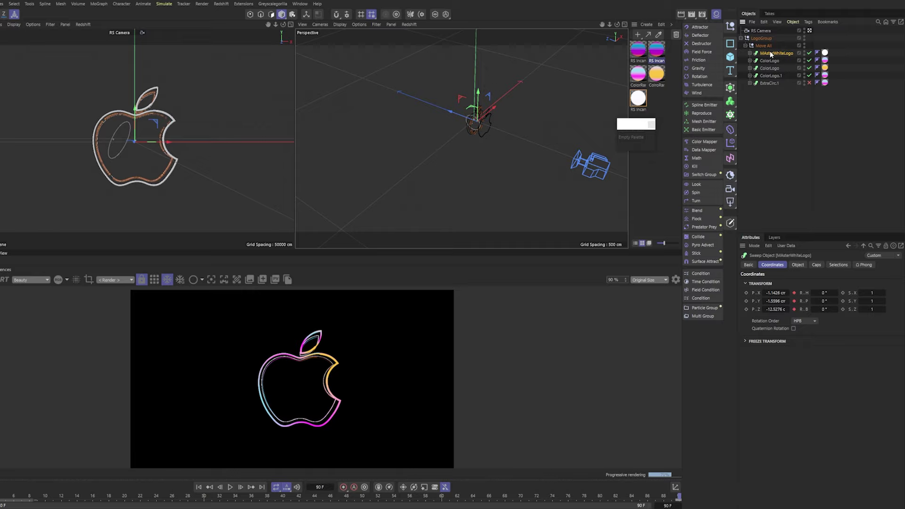
pyautogui.hotkey('alt', 'Tab')
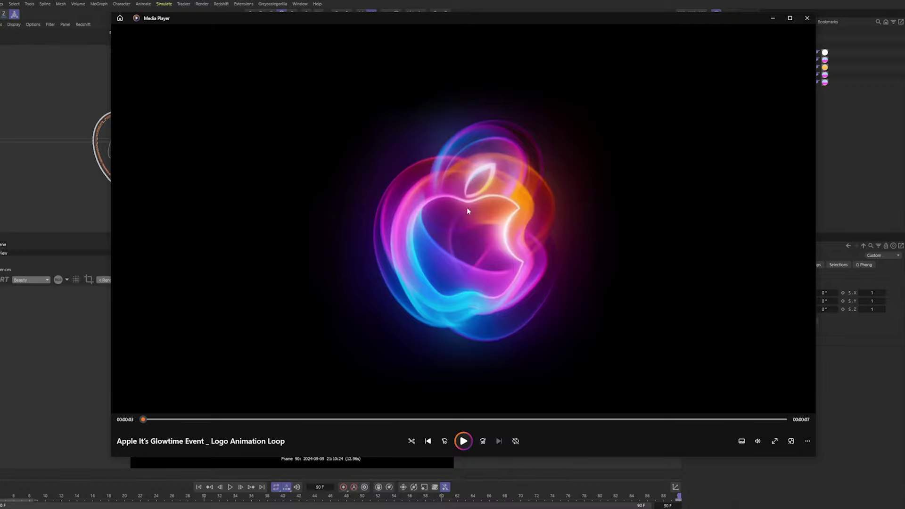
pyautogui.click(807, 18)
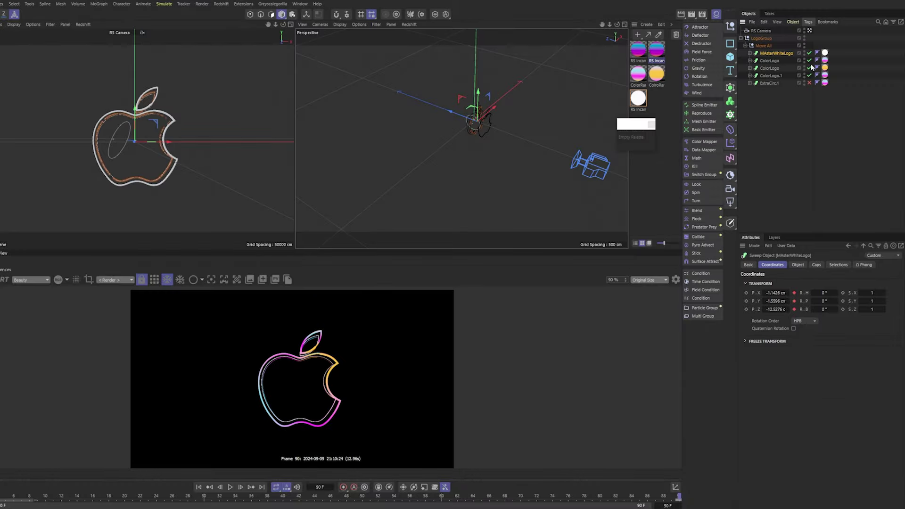
# - Assign MAsterWhiteLogo as the RS Camera's depth of field focus object
pyautogui.click(760, 30)
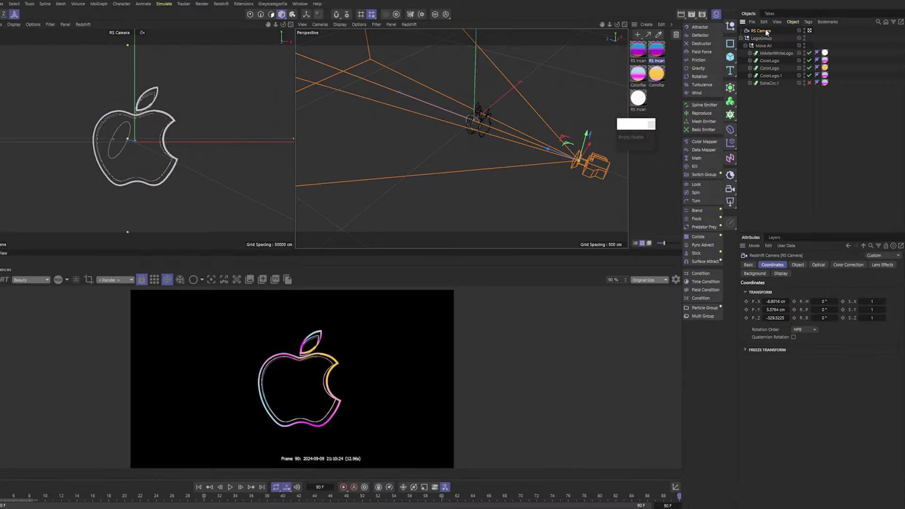
pyautogui.click(819, 265)
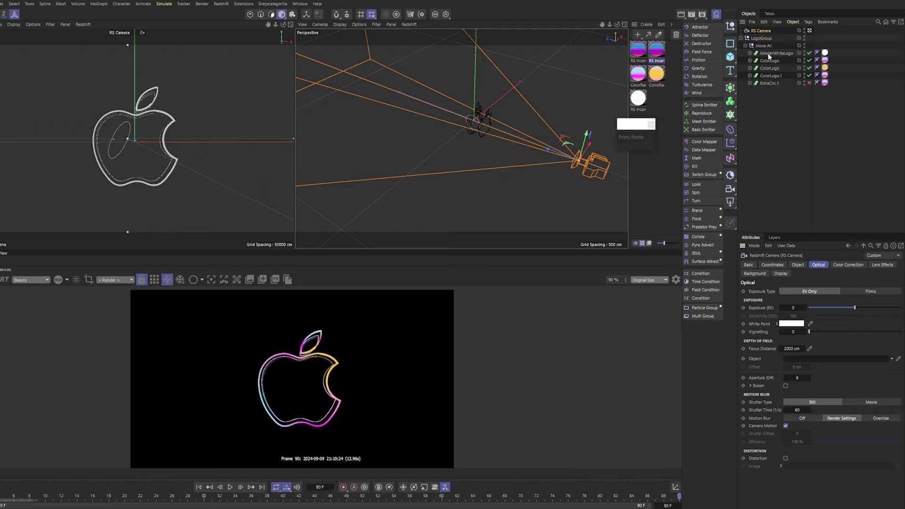
pyautogui.moveTo(768, 56); pyautogui.dragTo(796, 360)
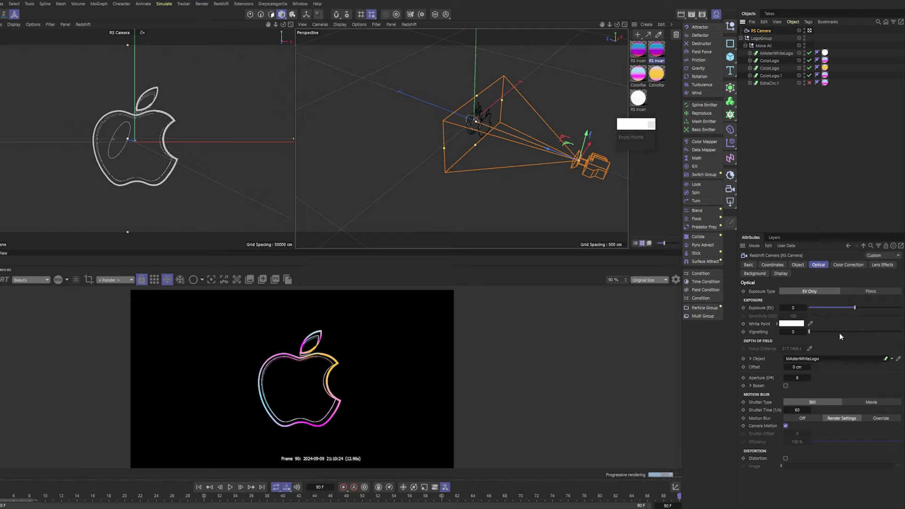
# - Set the RS Camera's aperture to 0.01 and enable Bokeh
pyautogui.click(800, 378)
pyautogui.write('0.01')
pyautogui.click(786, 386)
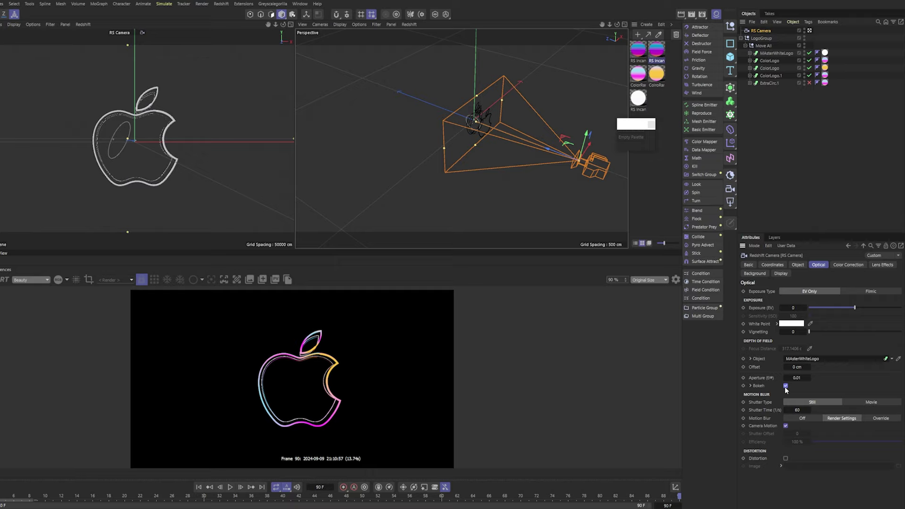
# - Preview the blurred logo in the render at frames 16 and 41, and return to frame 0
pyautogui.moveTo(1, 495); pyautogui.dragTo(92, 488)
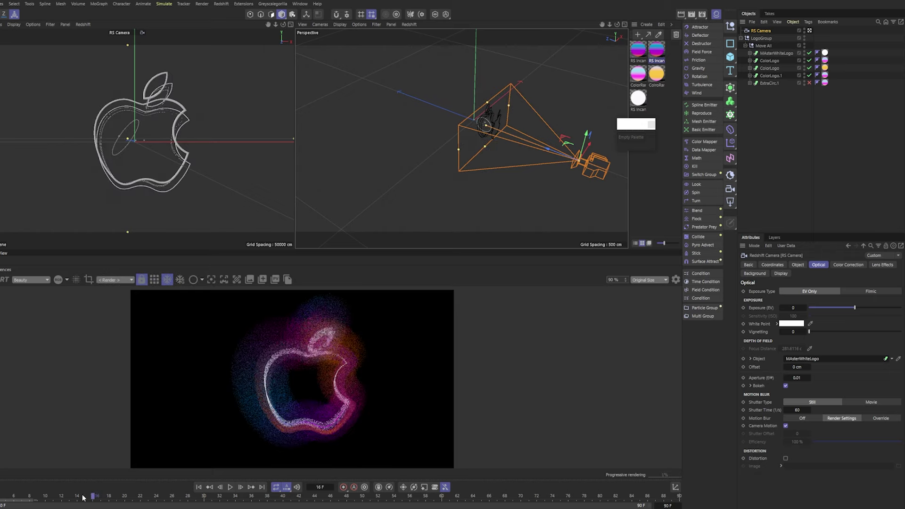
pyautogui.moveTo(93, 497); pyautogui.dragTo(291, 497)
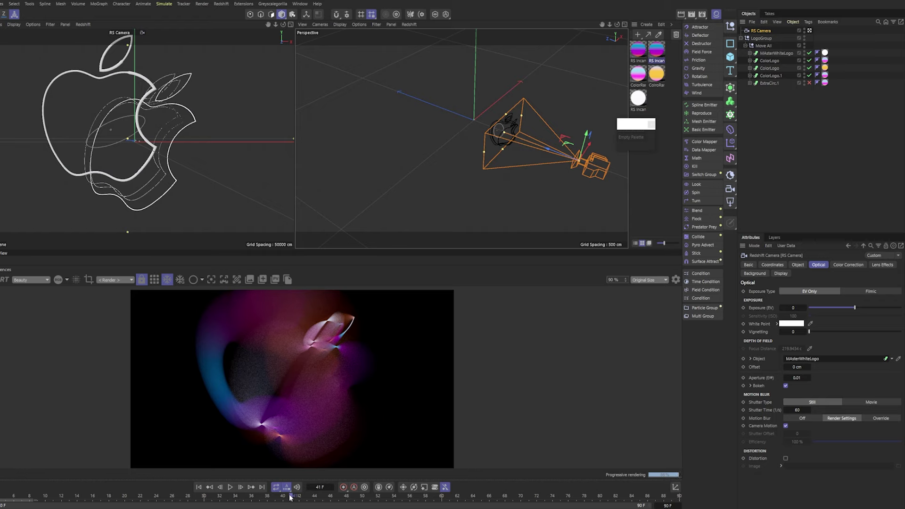
pyautogui.moveTo(288, 497); pyautogui.dragTo(0, 498)
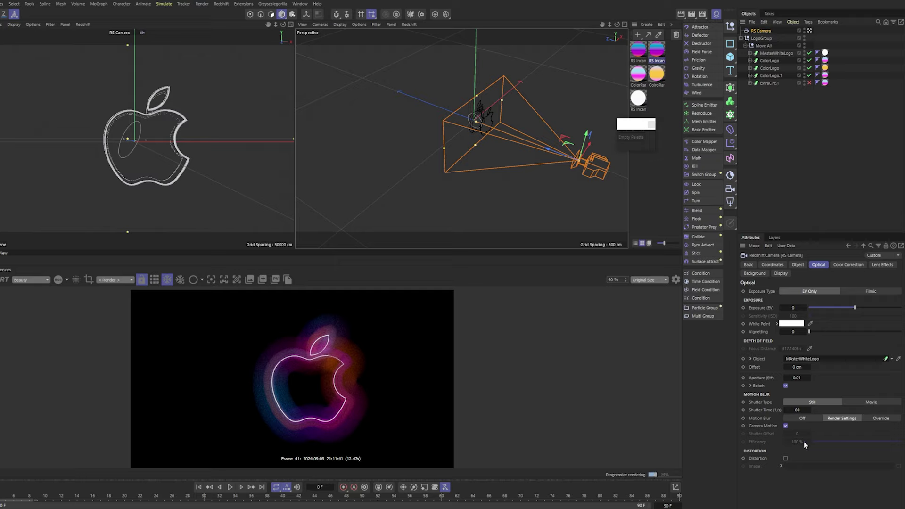
# - Go to frame 18 and set the camera's bokeh Spherical Aberration to 100
pyautogui.click(750, 385)
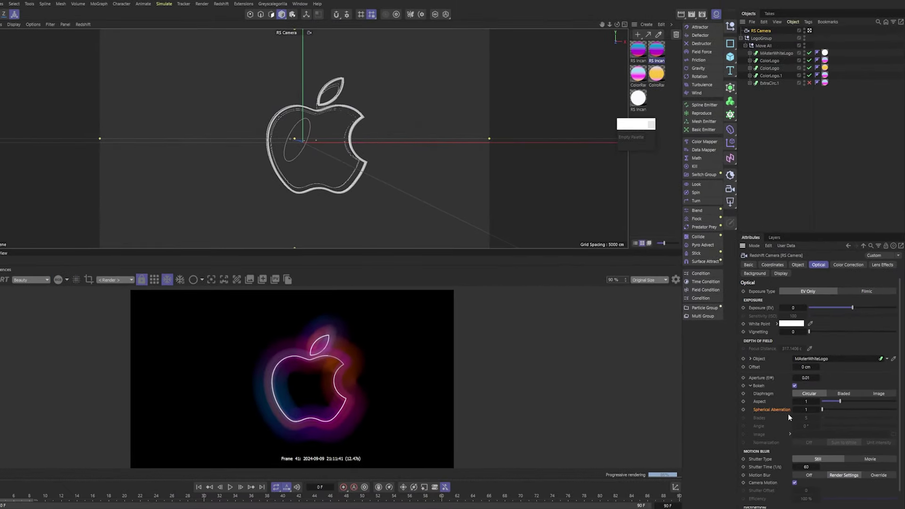
pyautogui.scroll(3, 301, 387)
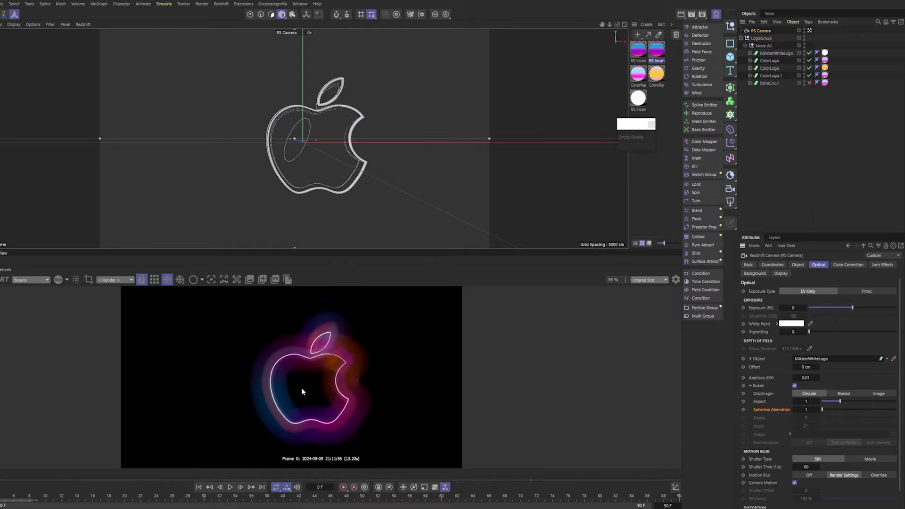
pyautogui.moveTo(0, 496); pyautogui.dragTo(109, 499)
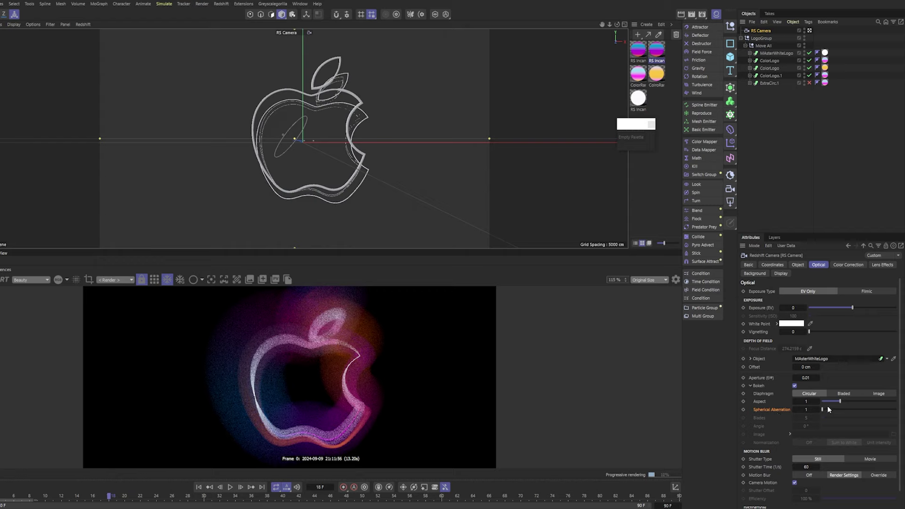
pyautogui.moveTo(824, 410); pyautogui.dragTo(897, 410)
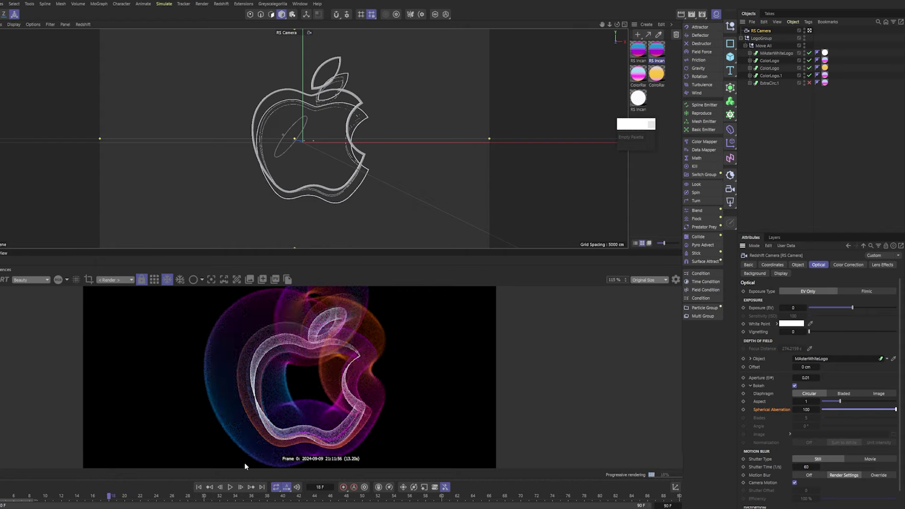
# - Scrub through the animation to examine the spherical aberration effect in the render, ending at frame 0
pyautogui.moveTo(38, 497); pyautogui.dragTo(220, 489)
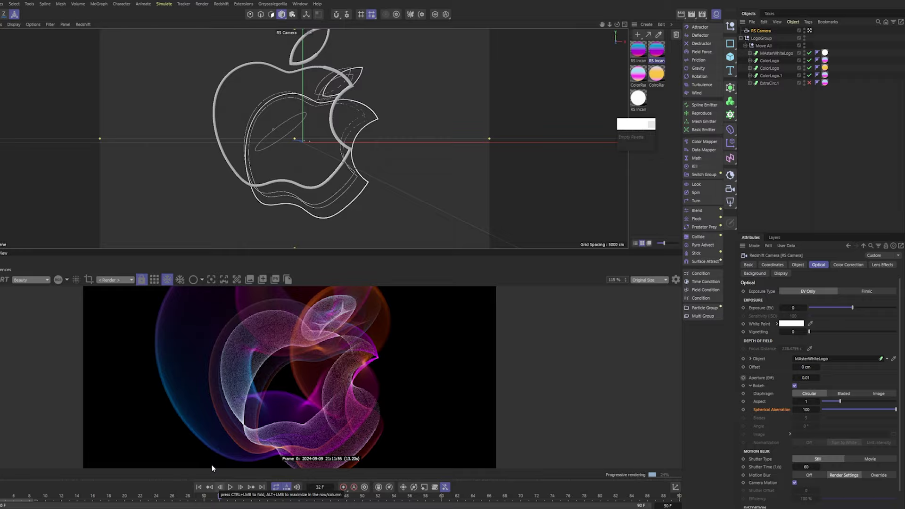
pyautogui.click(265, 498)
pyautogui.moveTo(265, 500); pyautogui.dragTo(0, 498)
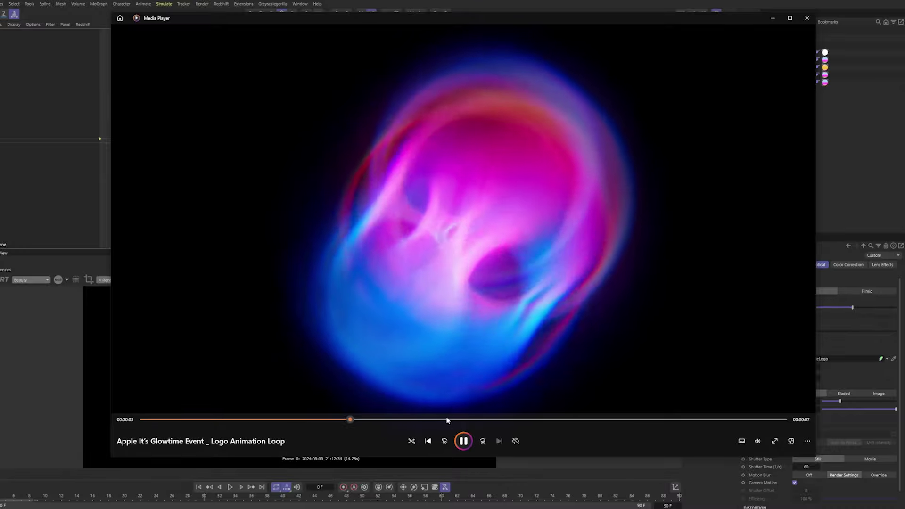
# - Examine how the glow changes in the Glowtime reference video from the sharp logo to the fully blurred shapes
pyautogui.press('space')
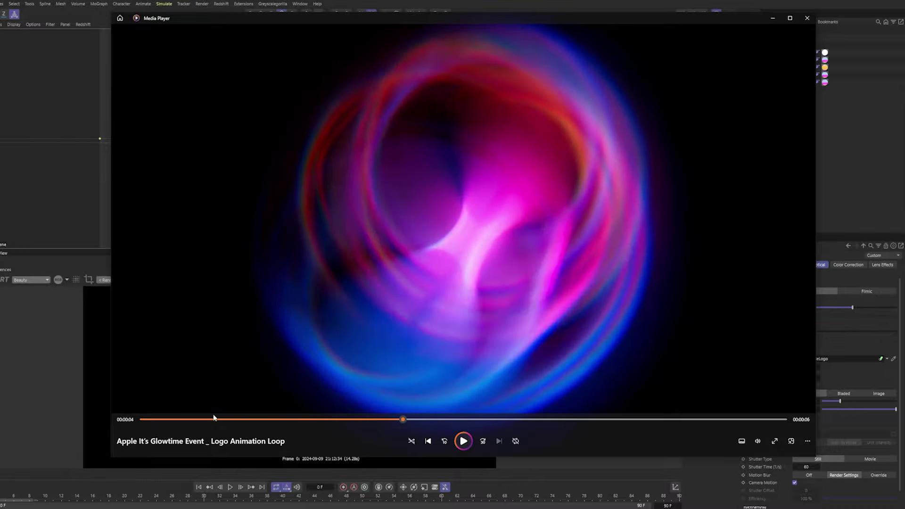
pyautogui.click(142, 418)
pyautogui.moveTo(143, 418); pyautogui.dragTo(168, 414)
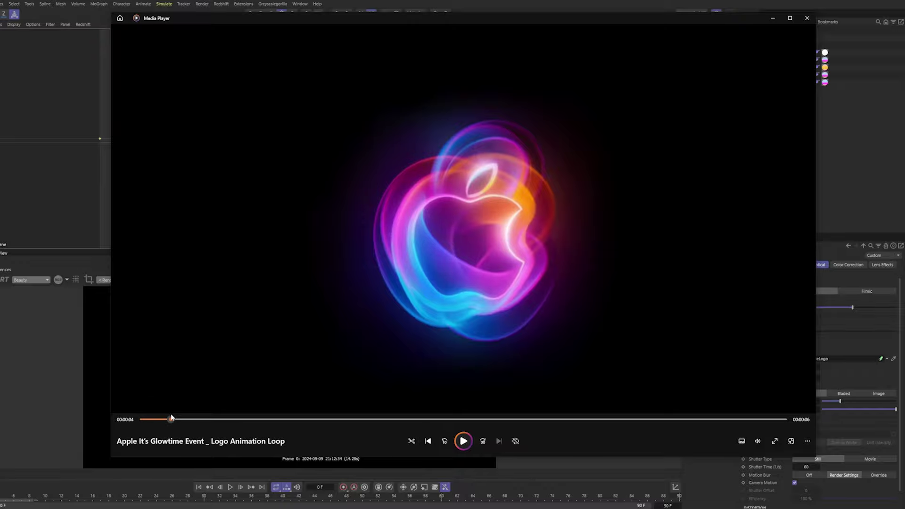
pyautogui.moveTo(172, 418); pyautogui.dragTo(420, 401)
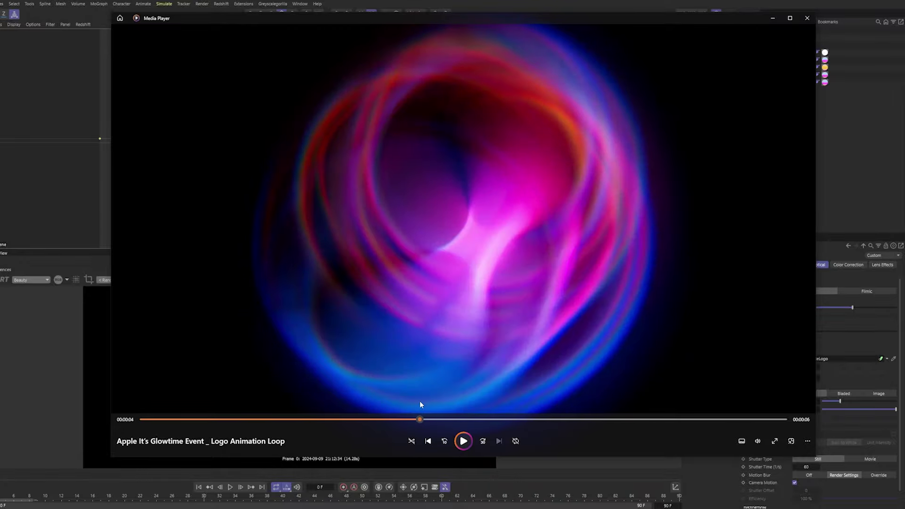
pyautogui.moveTo(420, 404)
pyautogui.mouseDown()
pyautogui.moveTo(434, 406)
pyautogui.moveTo(406, 412)
pyautogui.moveTo(481, 419)
pyautogui.moveTo(171, 417)
pyautogui.moveTo(422, 412)
pyautogui.moveTo(371, 401)
pyautogui.moveTo(428, 402)
pyautogui.moveTo(420, 405)
pyautogui.mouseUp()
pyautogui.moveTo(420, 400); pyautogui.dragTo(450, 419)
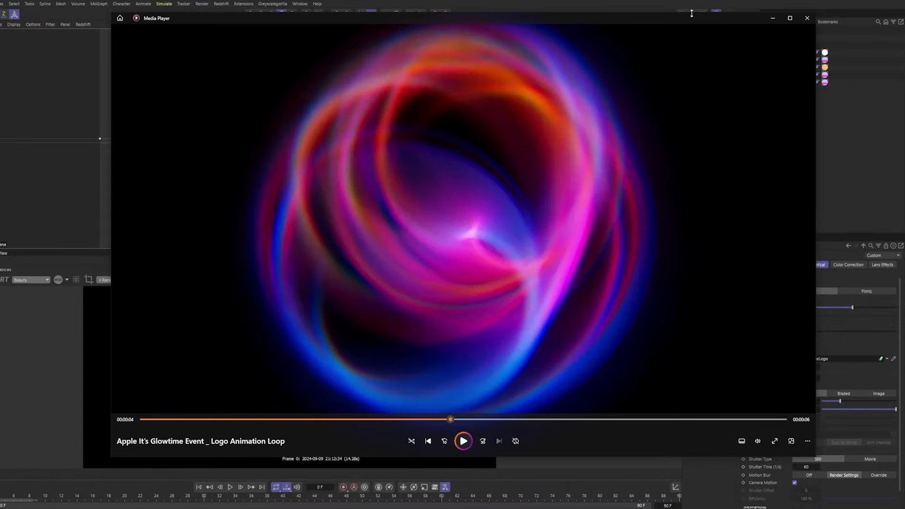
pyautogui.click(807, 18)
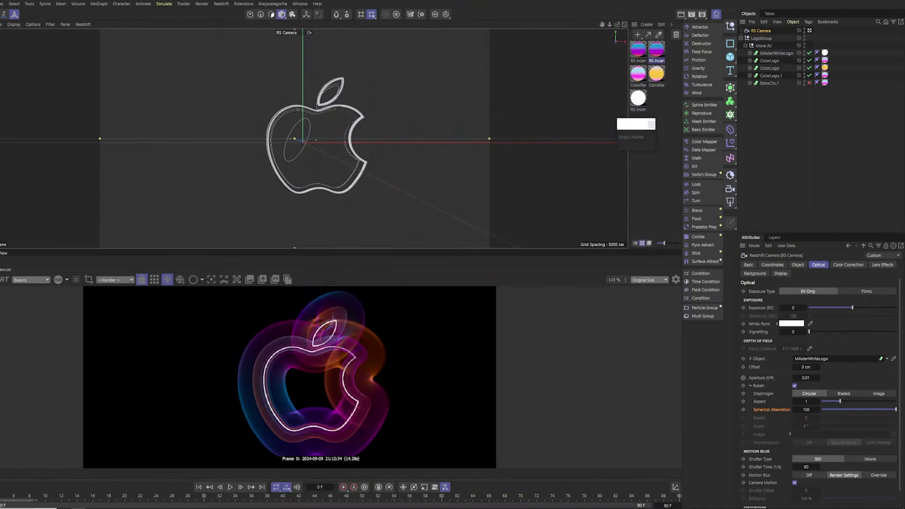
# - Move to frame 22 to examine the bokeh on the animated logo
pyautogui.moveTo(0, 495); pyautogui.dragTo(2, 496)
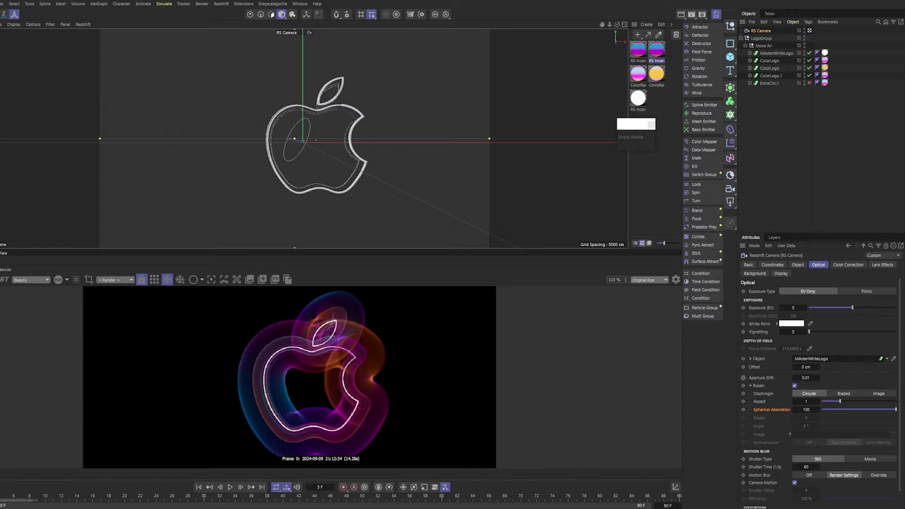
pyautogui.click(142, 498)
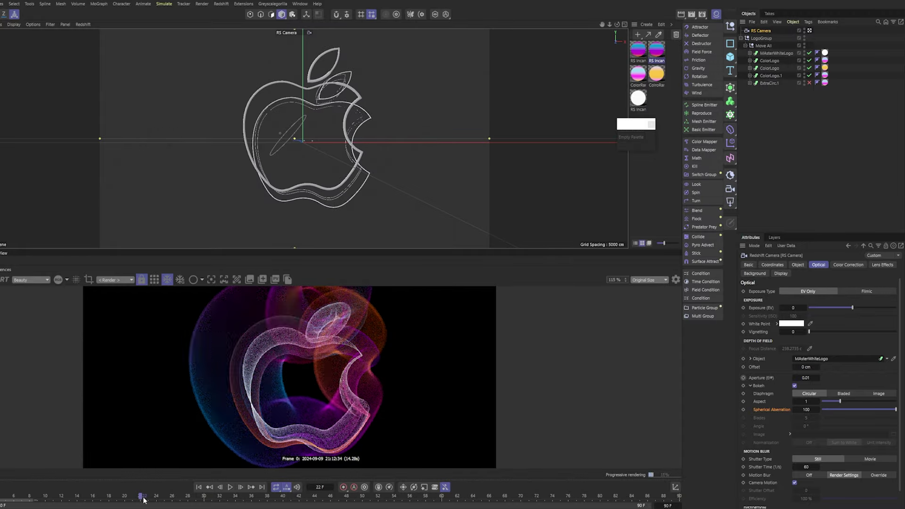
# - Enable RS Post-Effects in the render settings and set Bloom Threshold to 0.64, Softness to 0.964 and Intensity to 1.872
pyautogui.click(702, 14)
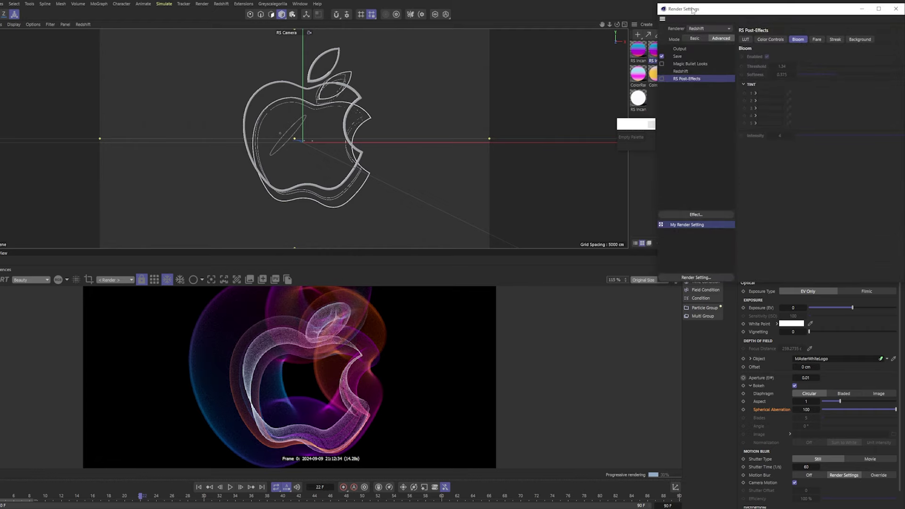
pyautogui.moveTo(699, 10); pyautogui.dragTo(549, 19)
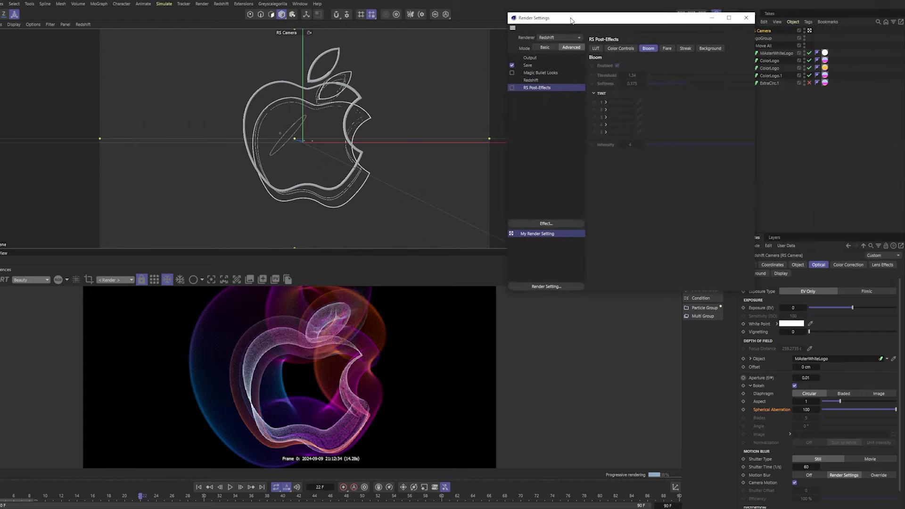
pyautogui.click(512, 87)
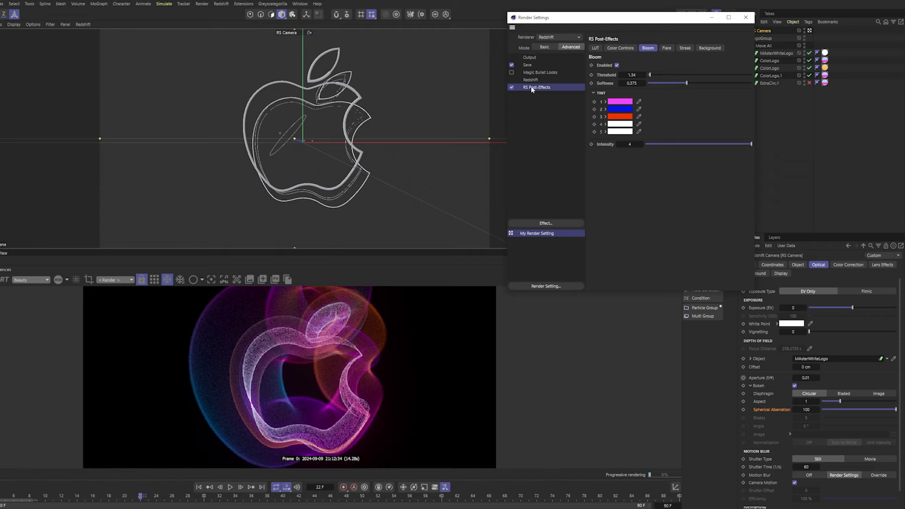
pyautogui.moveTo(615, 19); pyautogui.dragTo(636, 0)
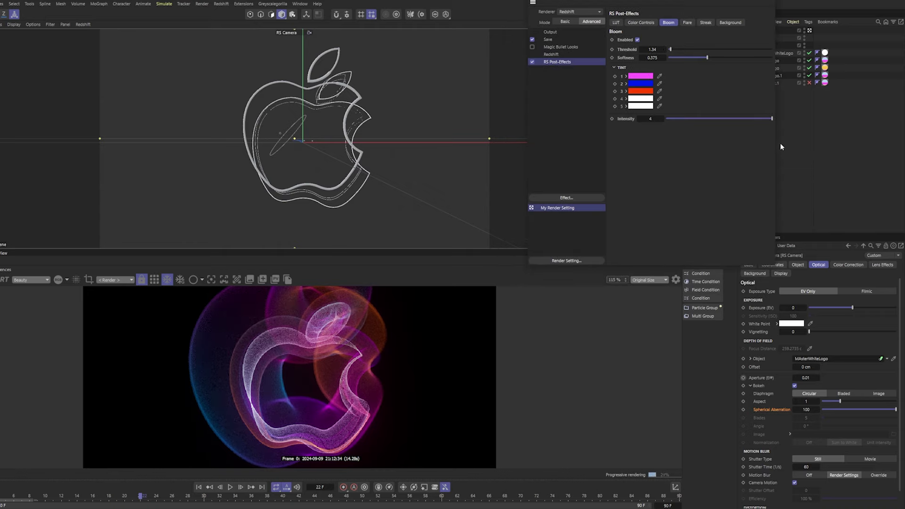
pyautogui.moveTo(776, 144); pyautogui.dragTo(816, 141)
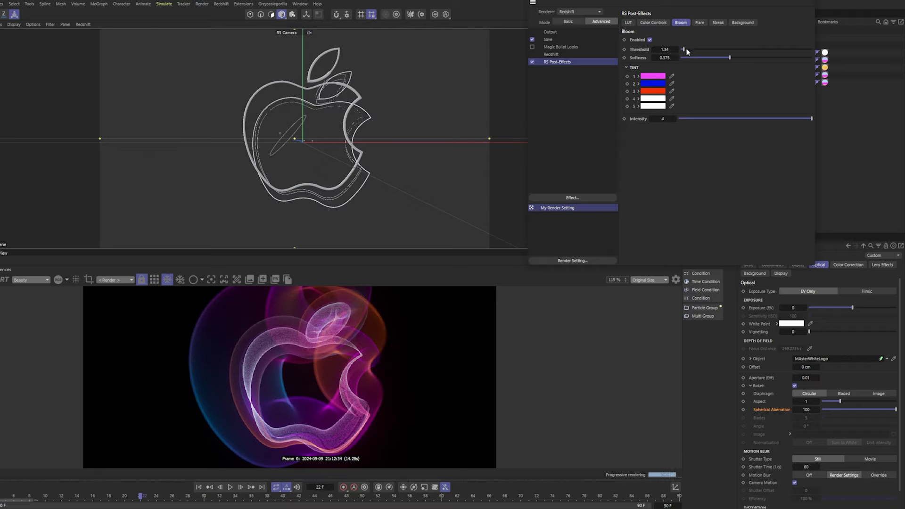
pyautogui.moveTo(684, 51); pyautogui.dragTo(683, 51)
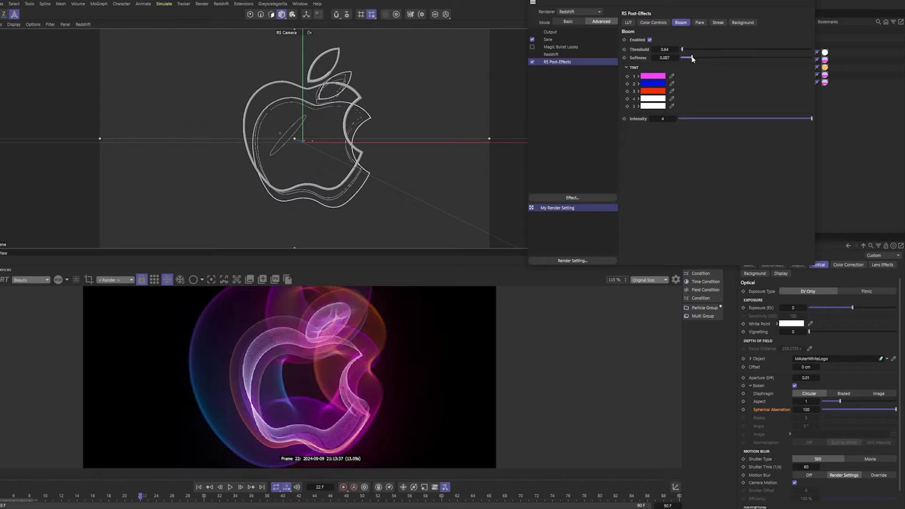
# - Compare the render with RS Post-Effects on and off, leave the effect disabled, and close the render settings
pyautogui.click(533, 61)
pyautogui.click(532, 62)
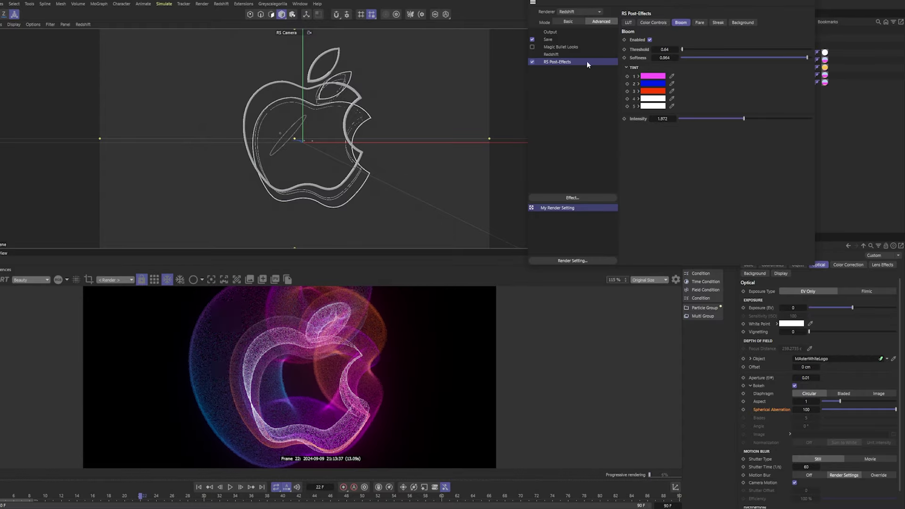
pyautogui.click(531, 62)
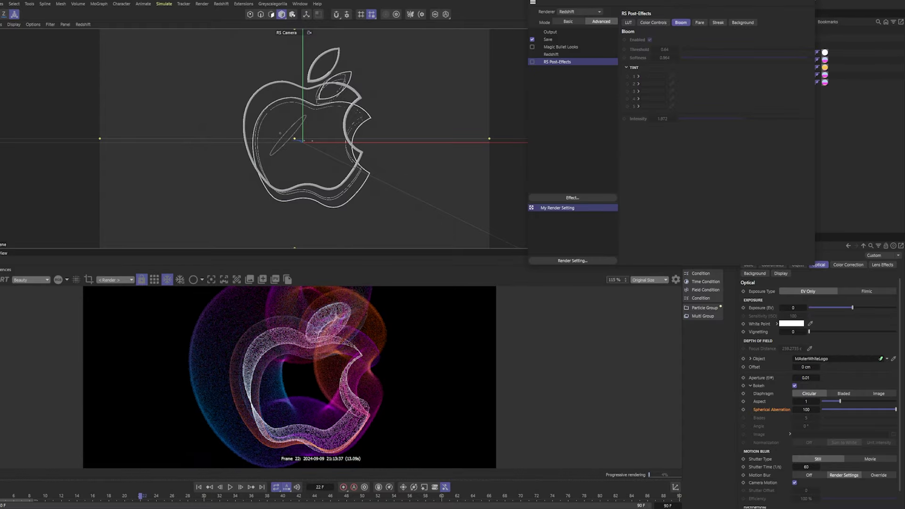
pyautogui.click(807, 1)
# - Return to frame 0, select the MAsterWhiteLogo sweep, and show the Perspective view beside the RS Camera view
pyautogui.hotkey('shift', 'f')
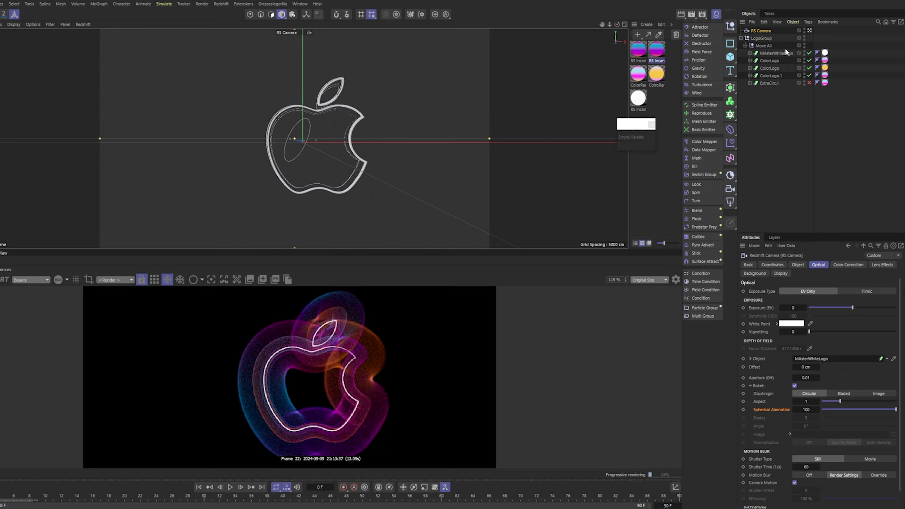
pyautogui.click(771, 52)
pyautogui.click(623, 24)
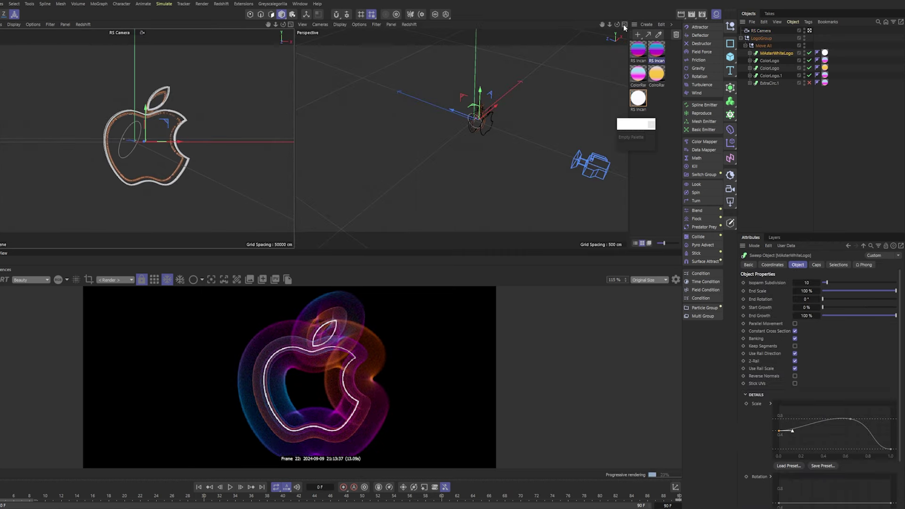
pyautogui.scroll(4, 480, 130)
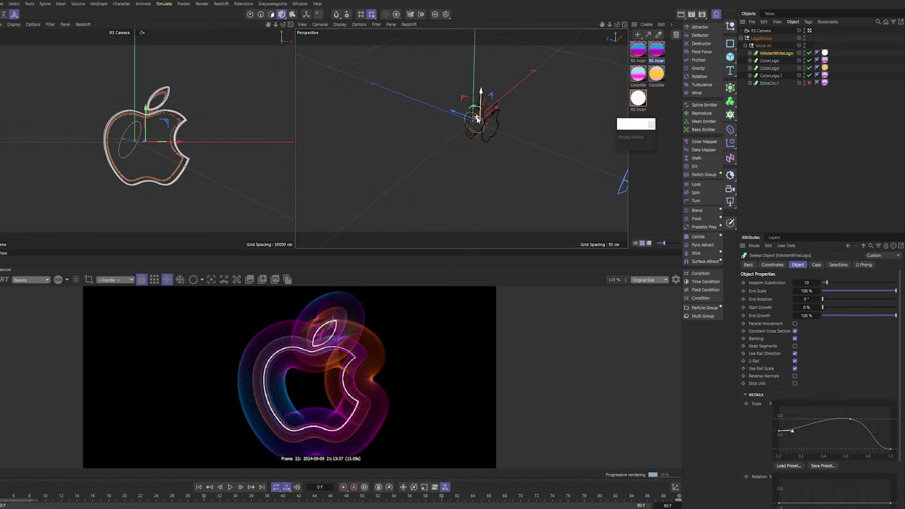
# - Try moving and rotating the ColorLogo.1 sweep nearer the camera, undo that, and rotate it at its original position
pyautogui.click(503, 106)
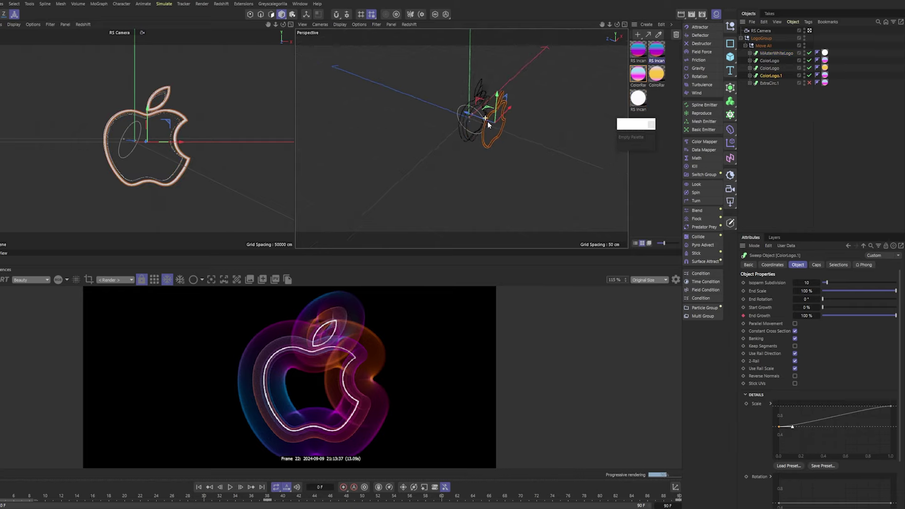
pyautogui.moveTo(487, 121); pyautogui.dragTo(494, 127)
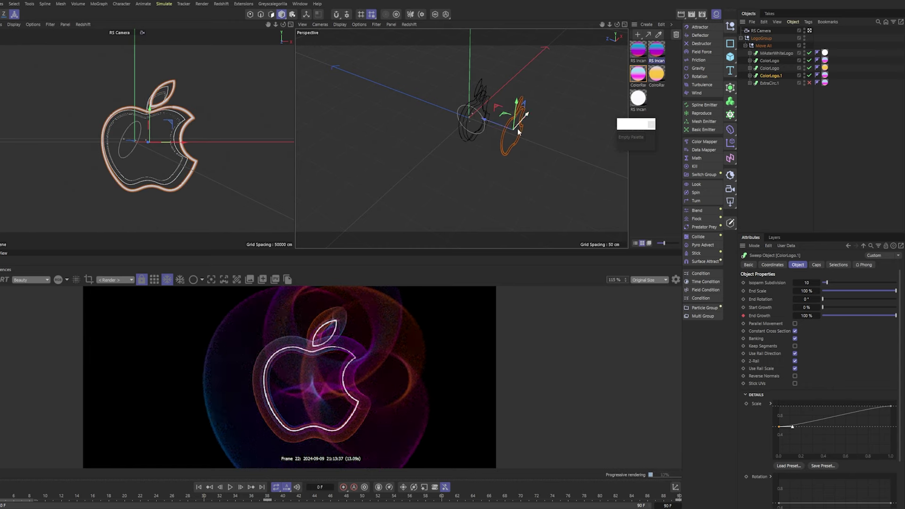
pyautogui.press('r')
pyautogui.moveTo(529, 127); pyautogui.dragTo(525, 147)
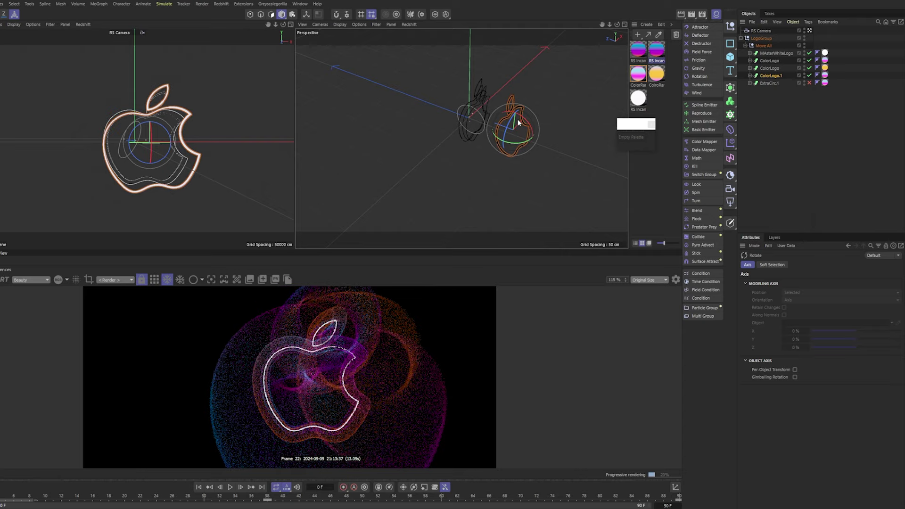
pyautogui.hotkey('ctrl', 'z')
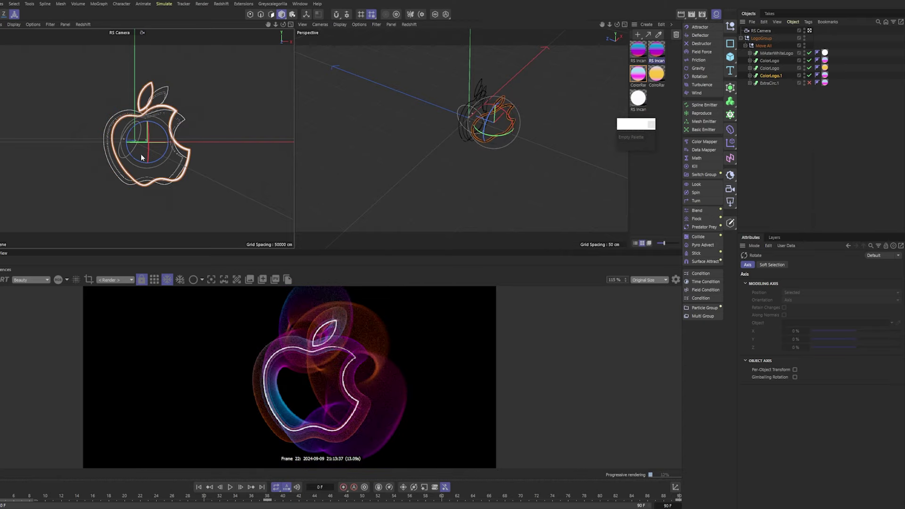
pyautogui.moveTo(135, 131); pyautogui.dragTo(138, 128)
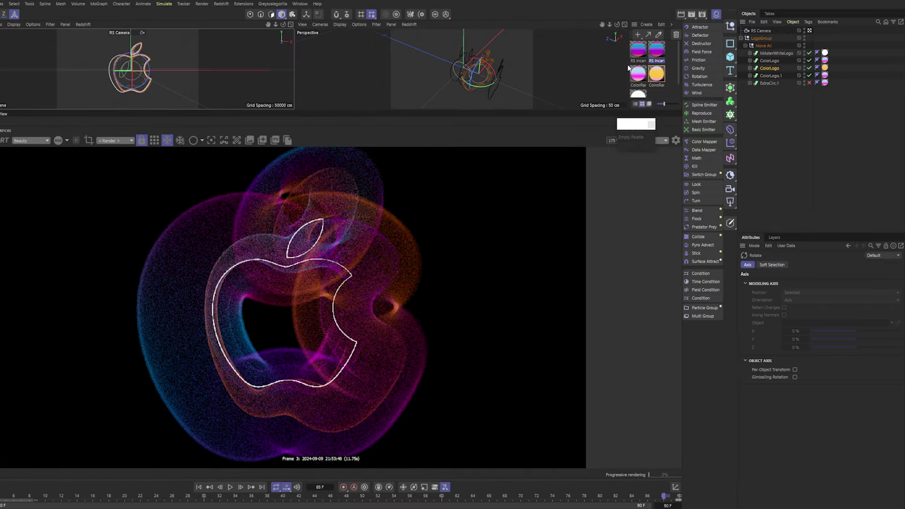
# - Enable the ExtraCirc.1 sweep and rotate it to change its blurred shape inside the logo
pyautogui.click(809, 83)
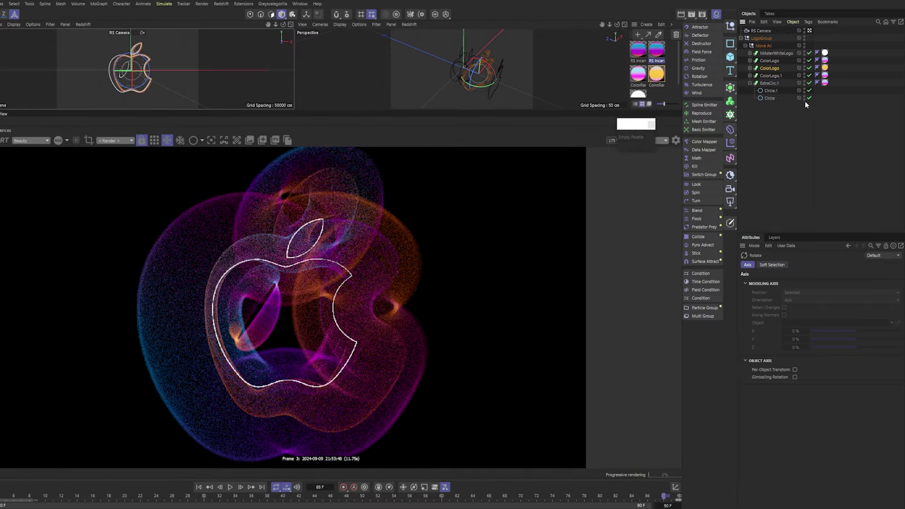
pyautogui.click(771, 84)
pyautogui.press('r')
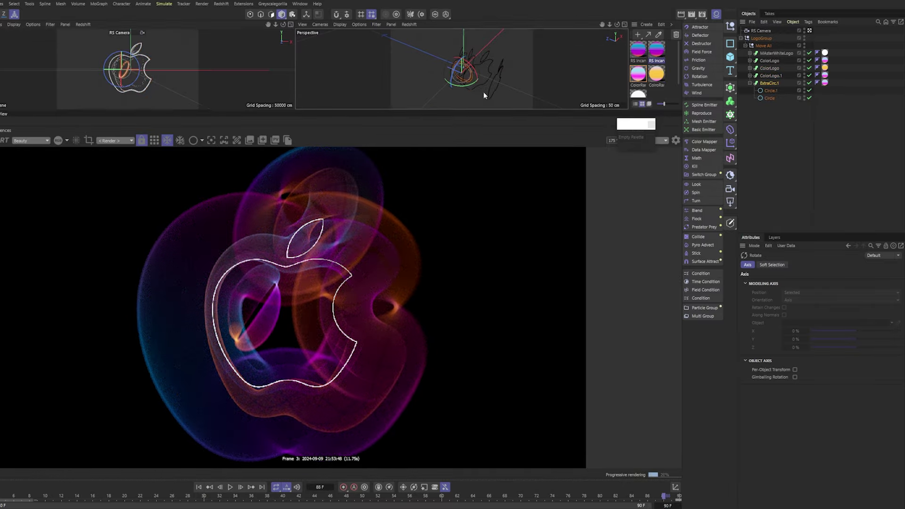
# - Clear the RS Camera's focus object and adjust the Focus Distance to about 289 cm, trying the render view's focus picker
pyautogui.click(761, 30)
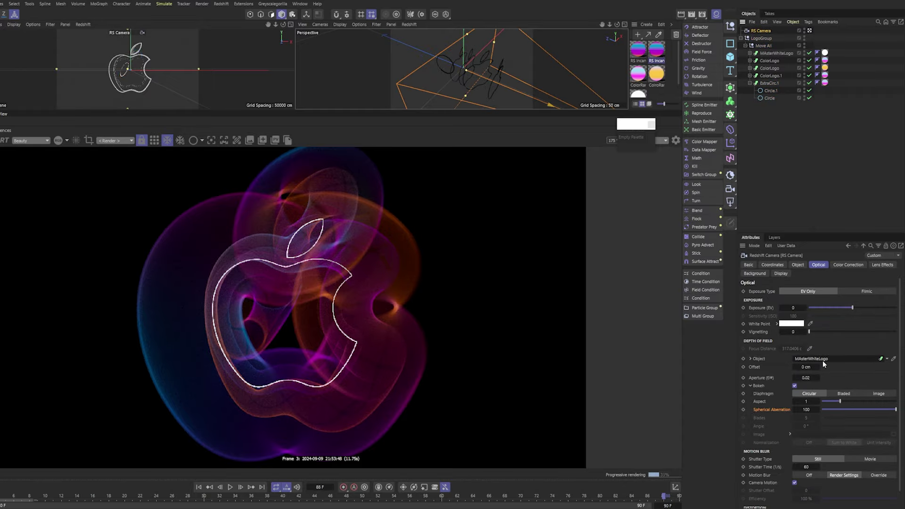
pyautogui.rightClick(763, 359)
pyautogui.click(786, 428)
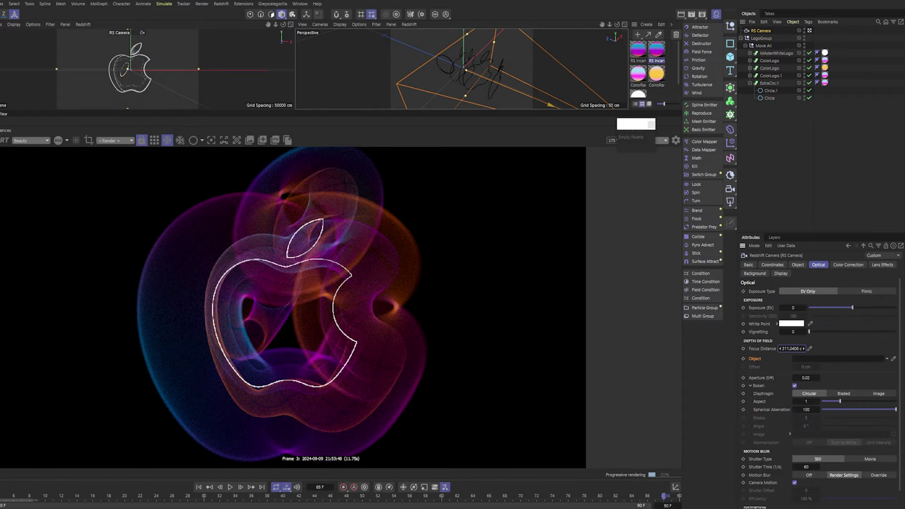
pyautogui.moveTo(804, 349)
pyautogui.mouseDown()
pyautogui.moveTo(833, 349)
pyautogui.moveTo(803, 349)
pyautogui.mouseUp()
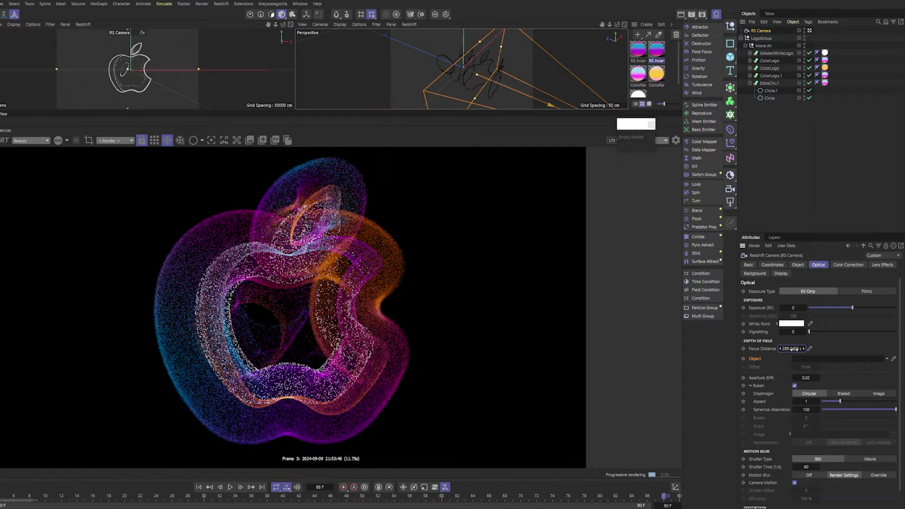
pyautogui.click(292, 252)
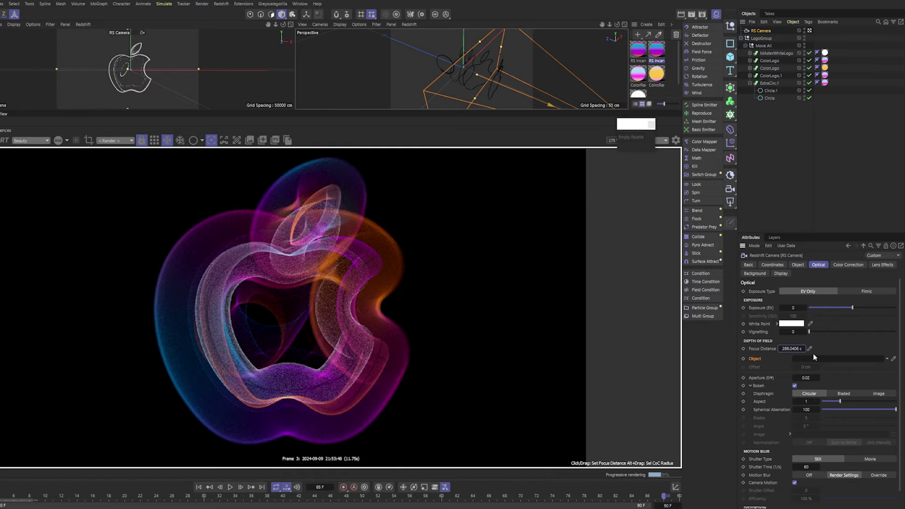
# - Assign MAsterWhiteLogo as the camera's focus object with an Offset of -25 cm, and select that sweep
pyautogui.moveTo(768, 55); pyautogui.dragTo(786, 366)
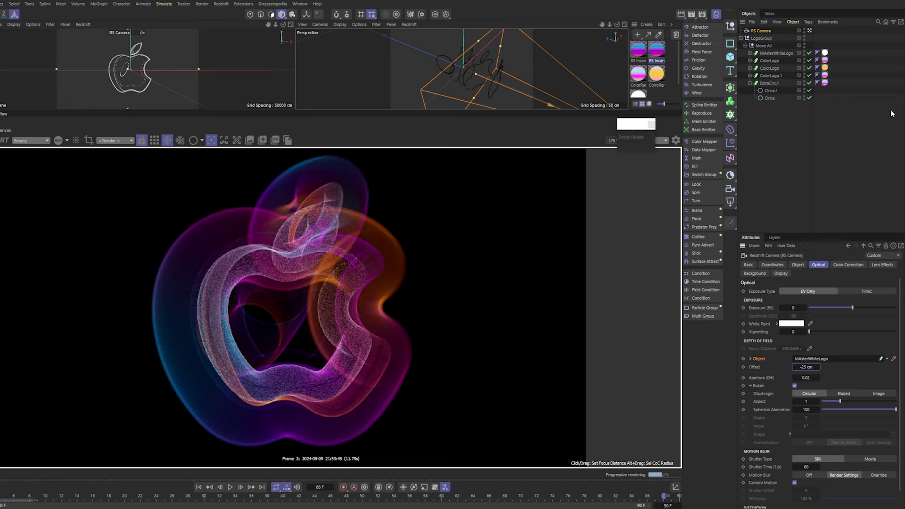
pyautogui.click(776, 53)
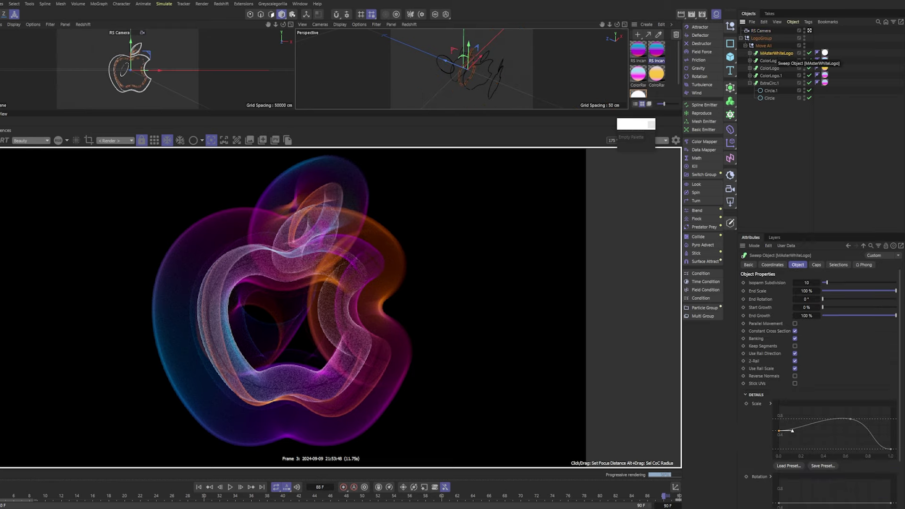